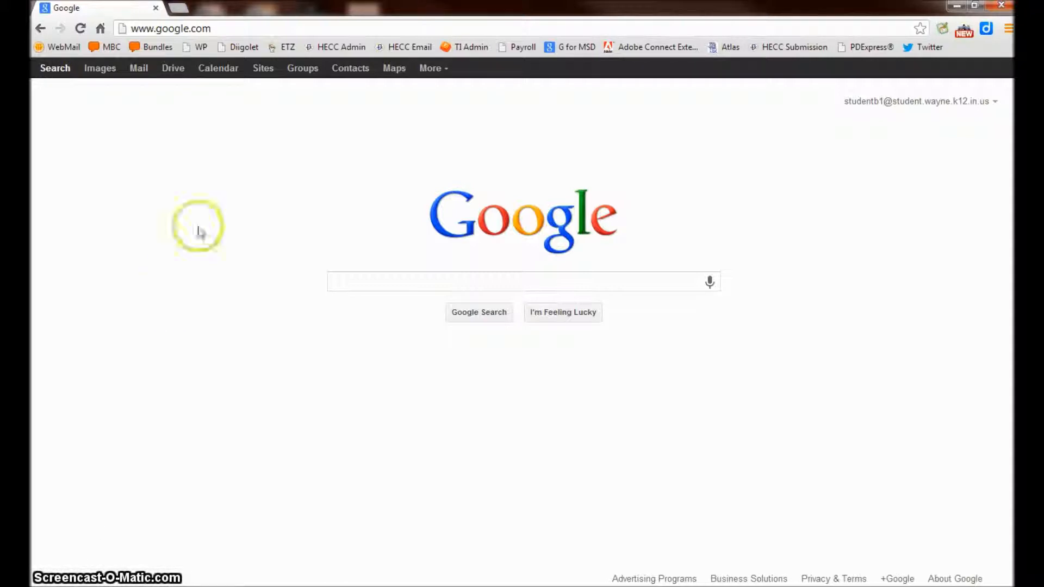
# Step: In Google Drive, create a new folder named Spelling
pyautogui.click(173, 72)
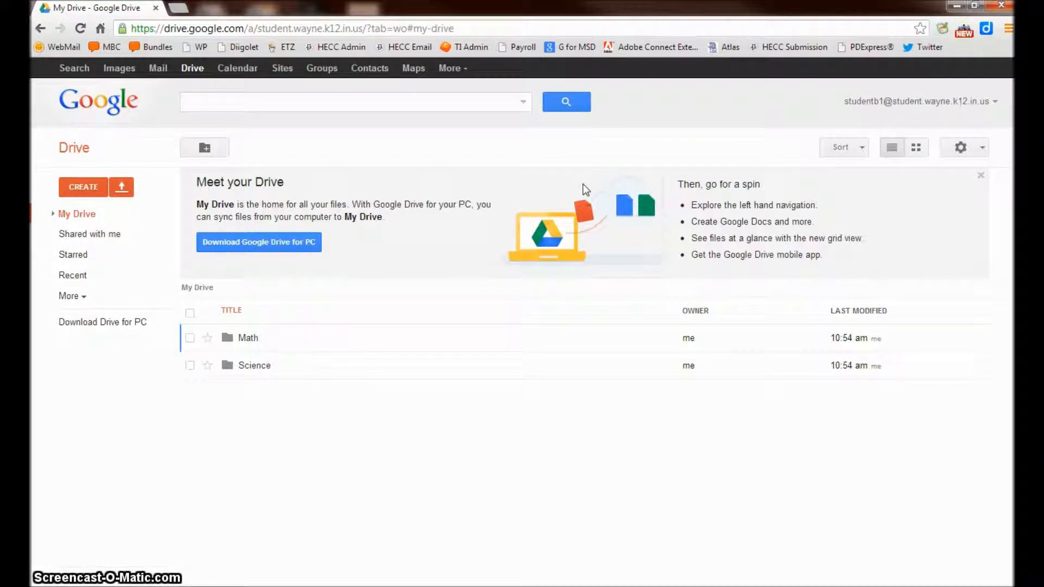
pyautogui.click(79, 187)
pyautogui.click(109, 215)
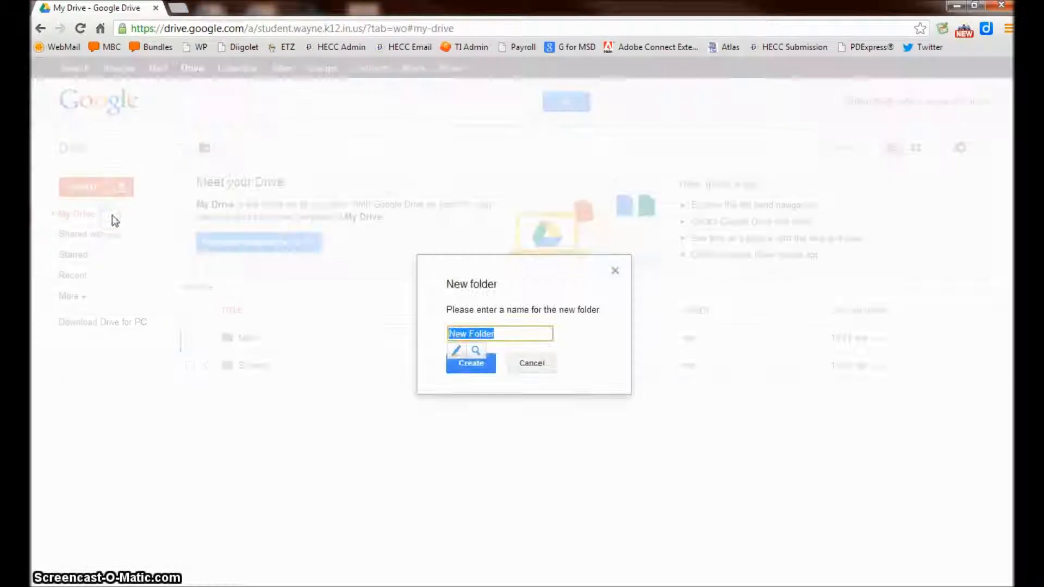
pyautogui.write('Spelling')
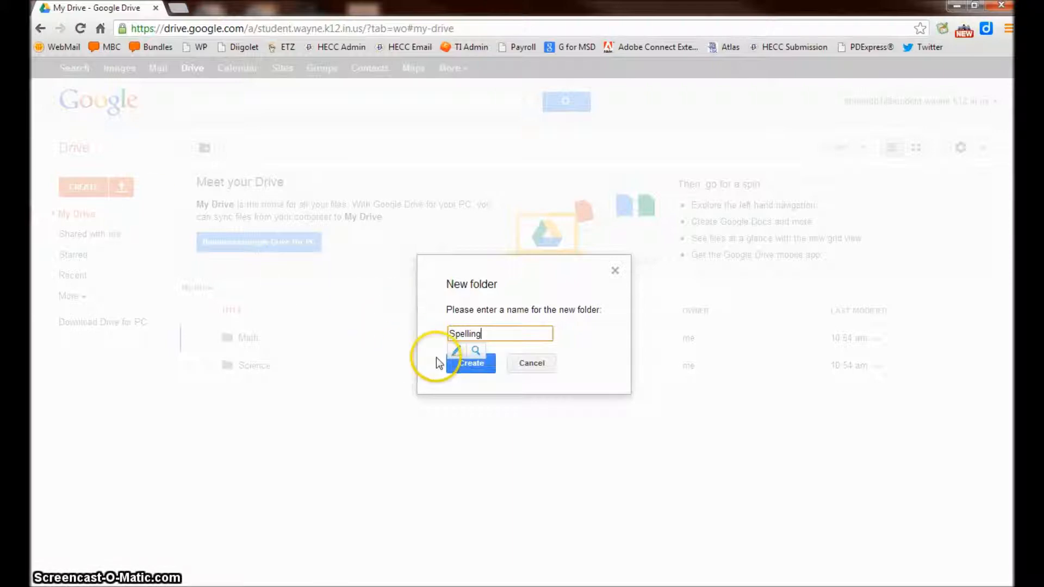
pyautogui.click(456, 363)
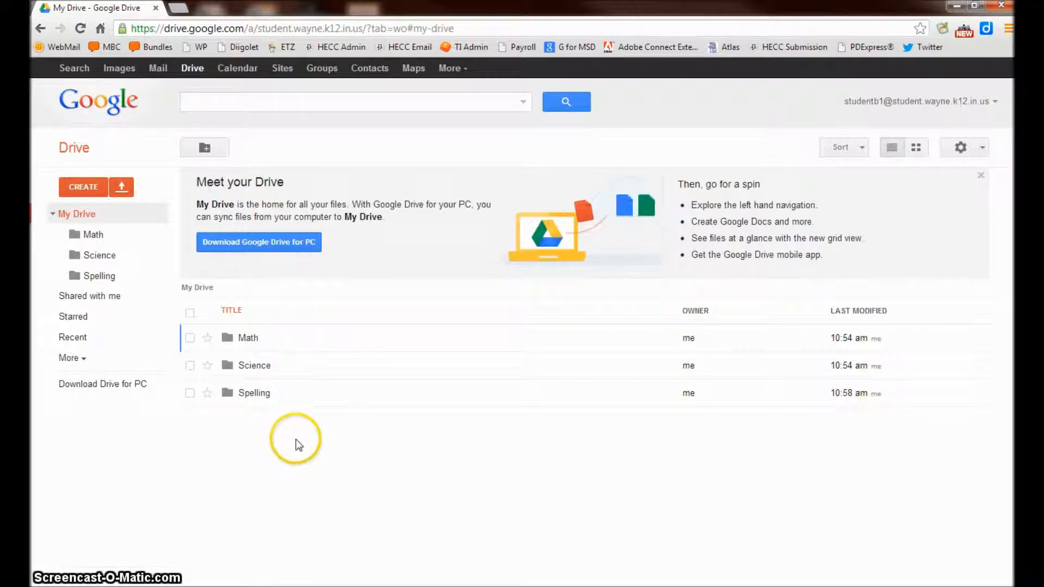
# Step: Open the Spelling folder and start a new blank document inside it
pyautogui.click(251, 398)
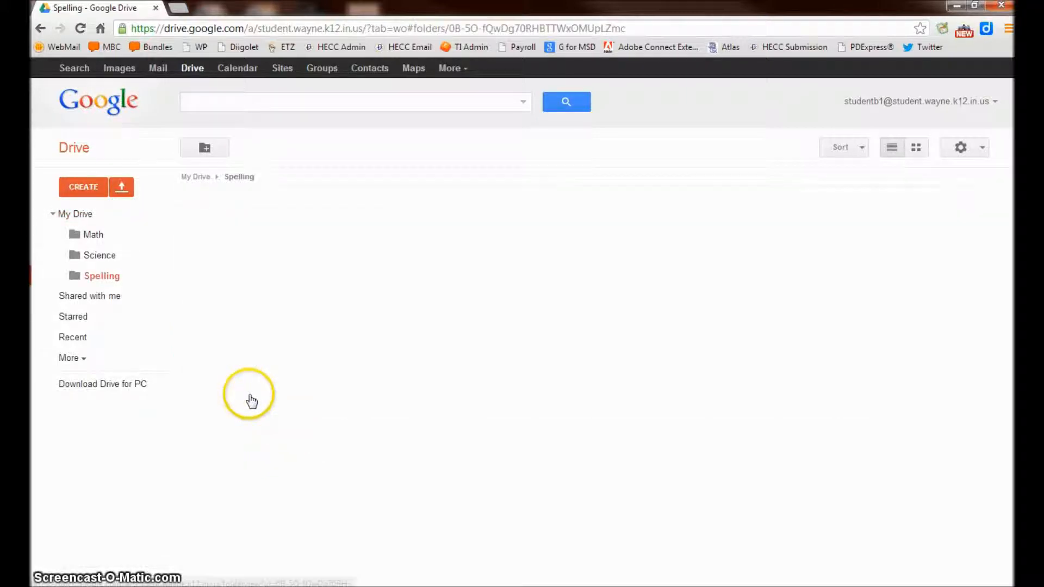
pyautogui.click(82, 187)
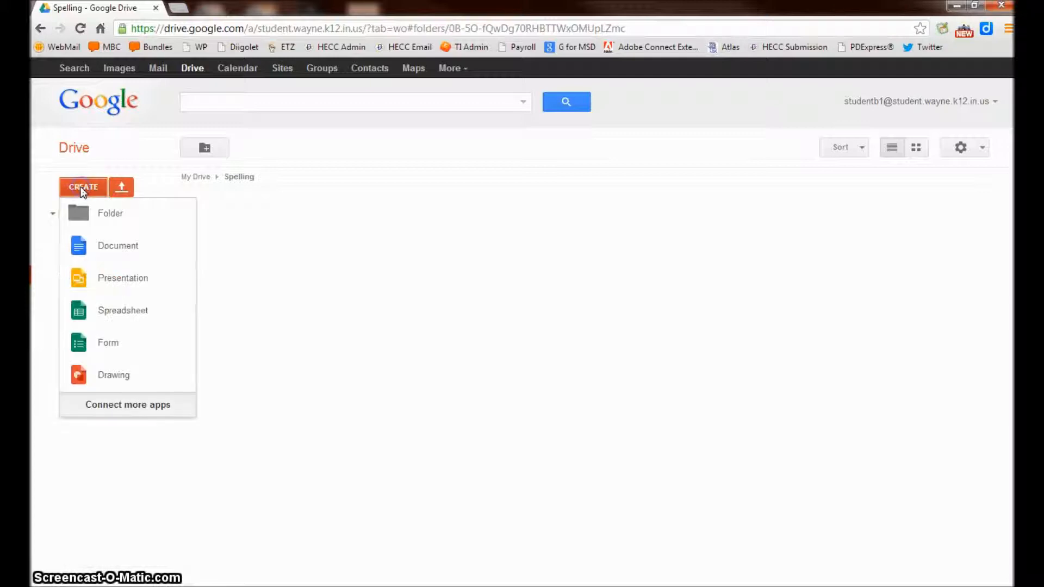
pyautogui.click(120, 249)
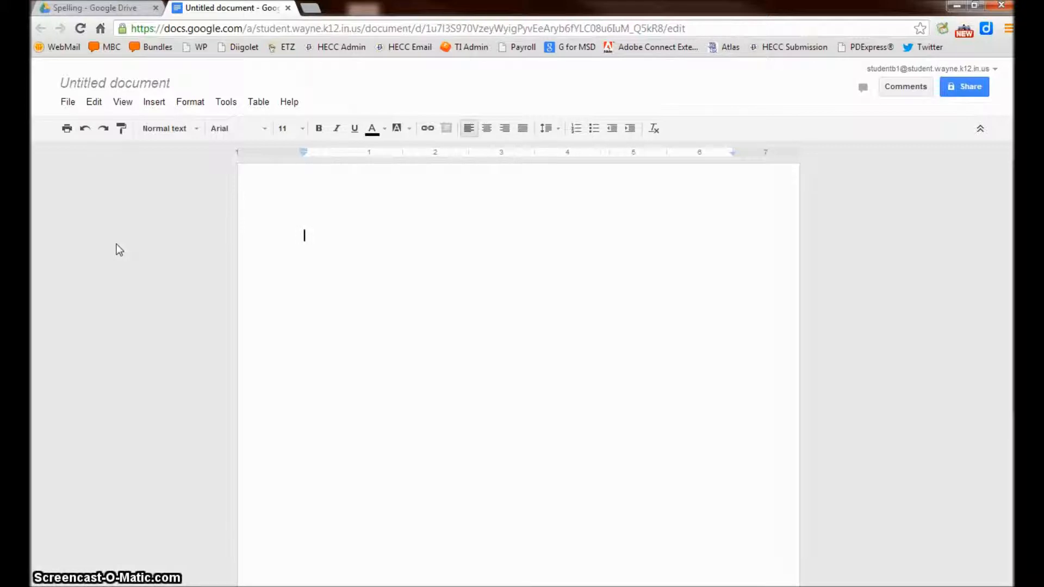
# Step: Rename the untitled document to 'This is my First Document'
pyautogui.click(305, 289)
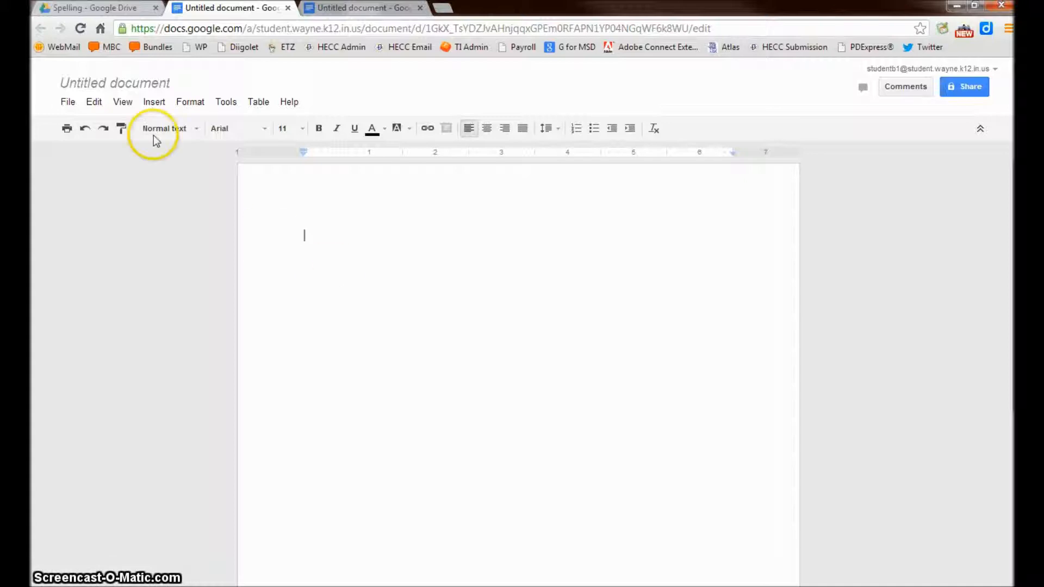
pyautogui.click(118, 86)
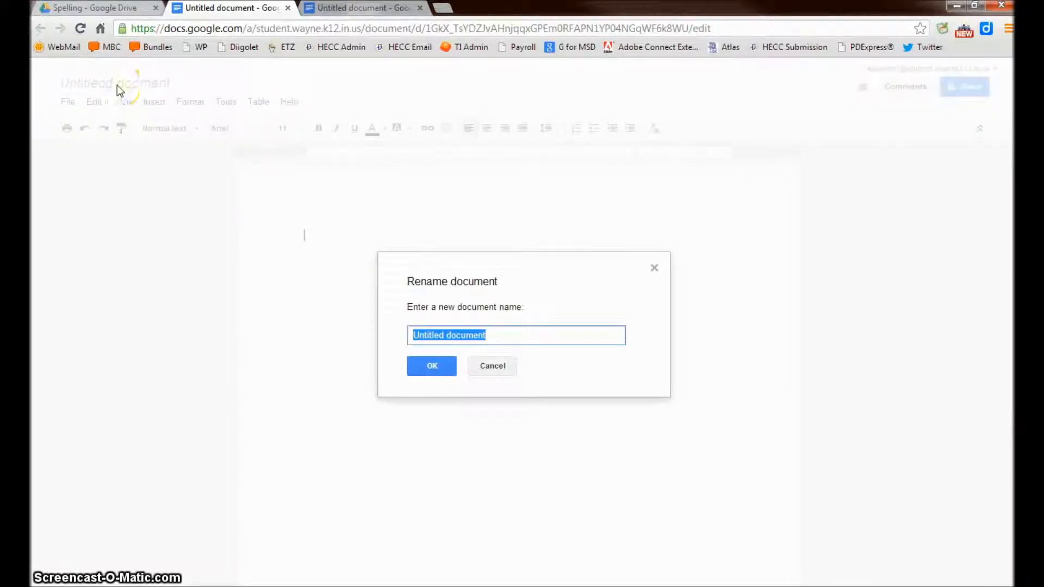
pyautogui.write('This is my Firs')
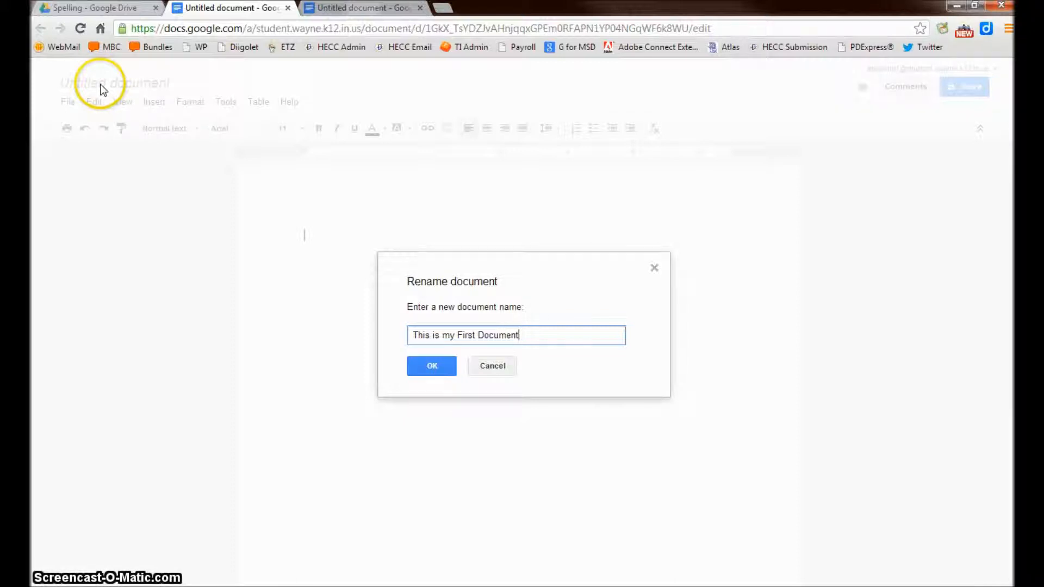
pyautogui.click(432, 367)
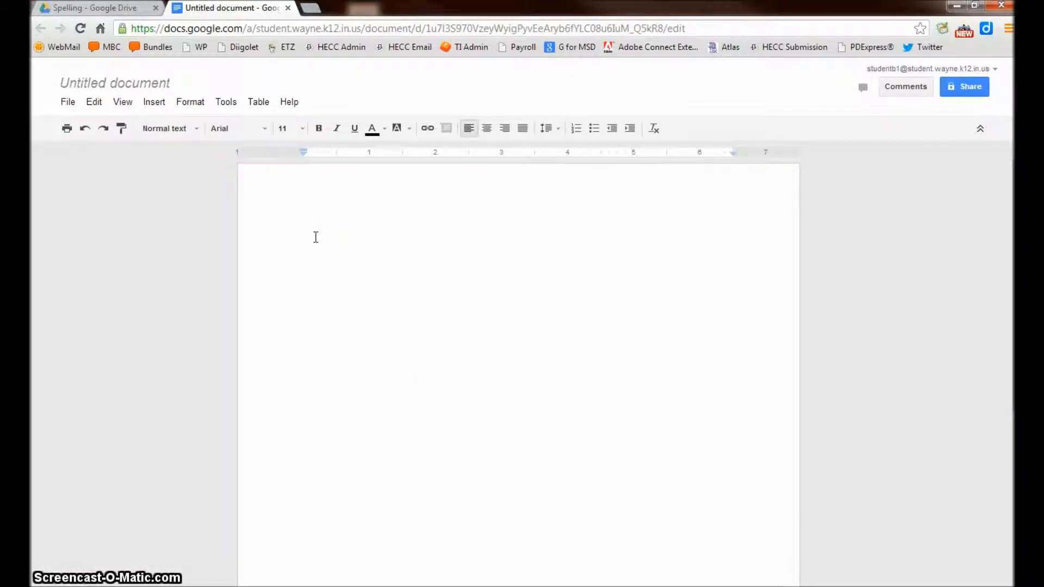
# Step: Type the author's name, then '1. This is my first sentence…' below, and add an empty line above
pyautogui.press('Return')
pyautogui.press('Return')
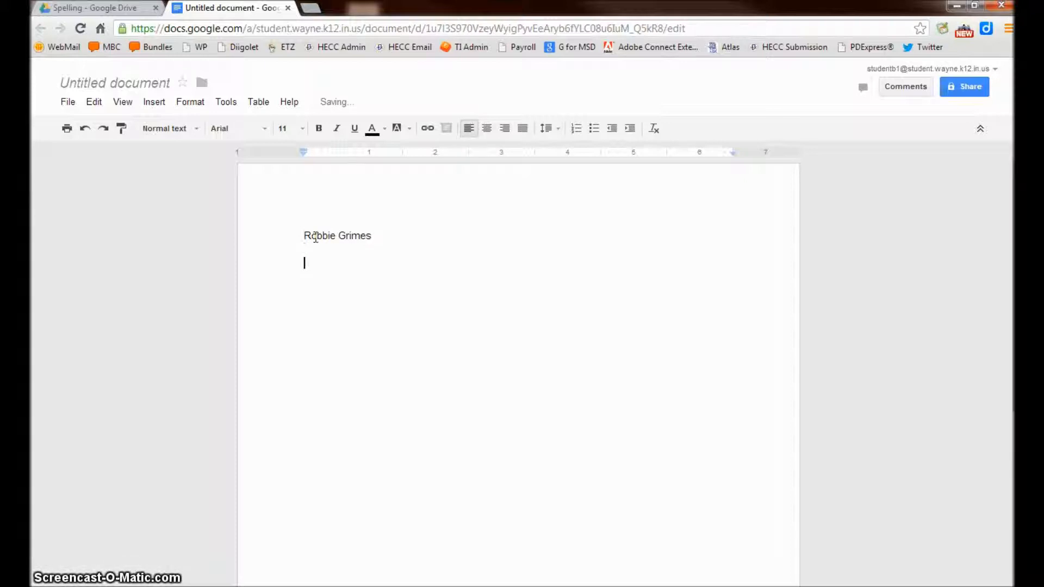
pyautogui.write('1.')
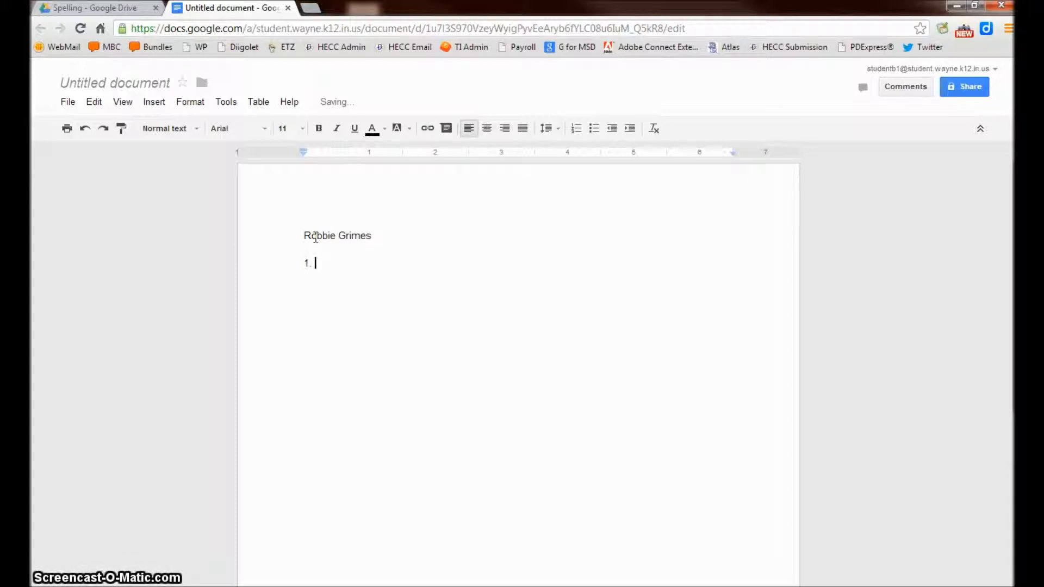
pyautogui.write(' This is my first sentence for m')
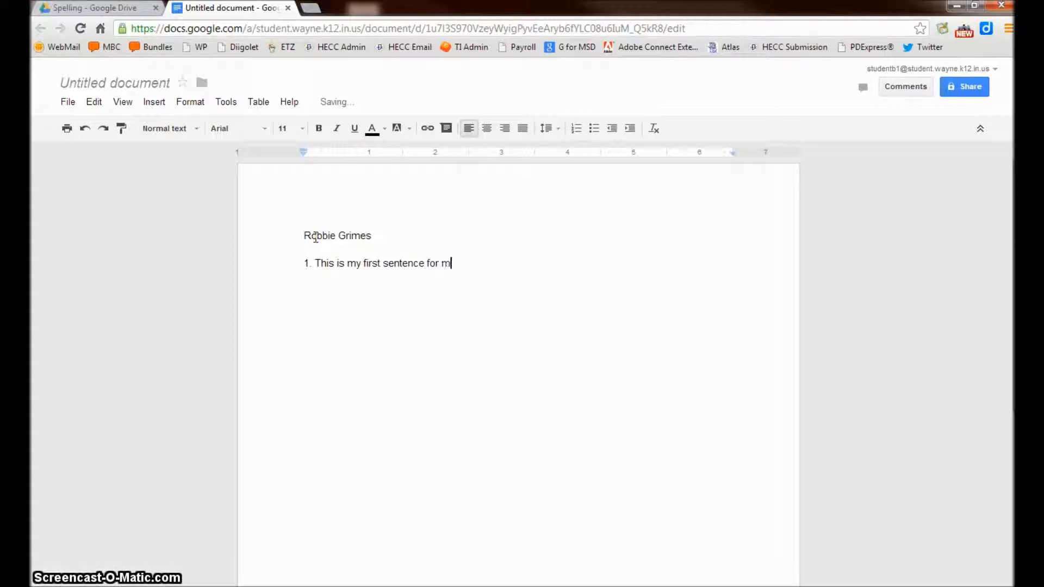
pyautogui.write('y first document in my first Goo')
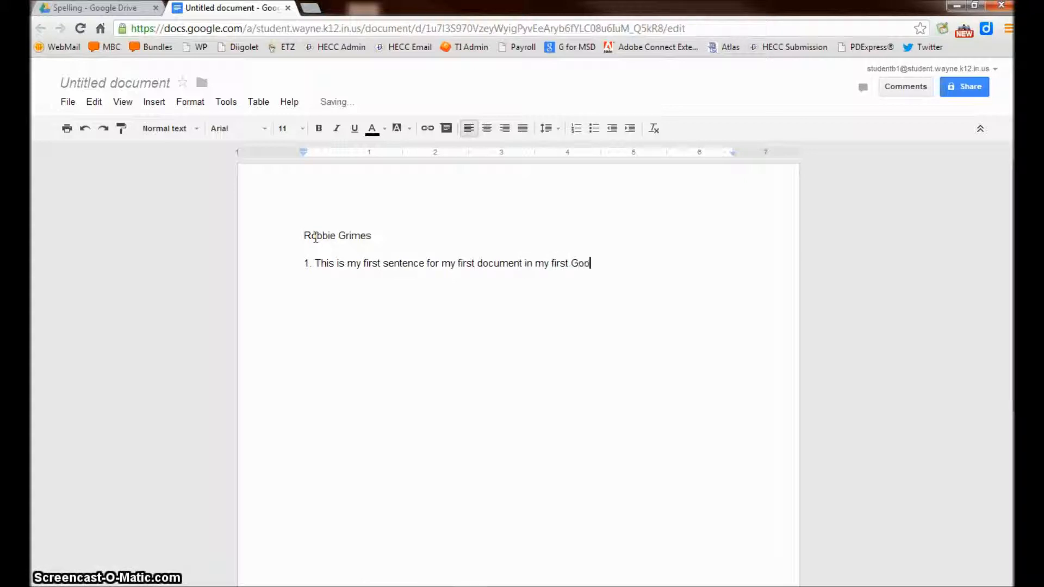
pyautogui.write('gle Account.')
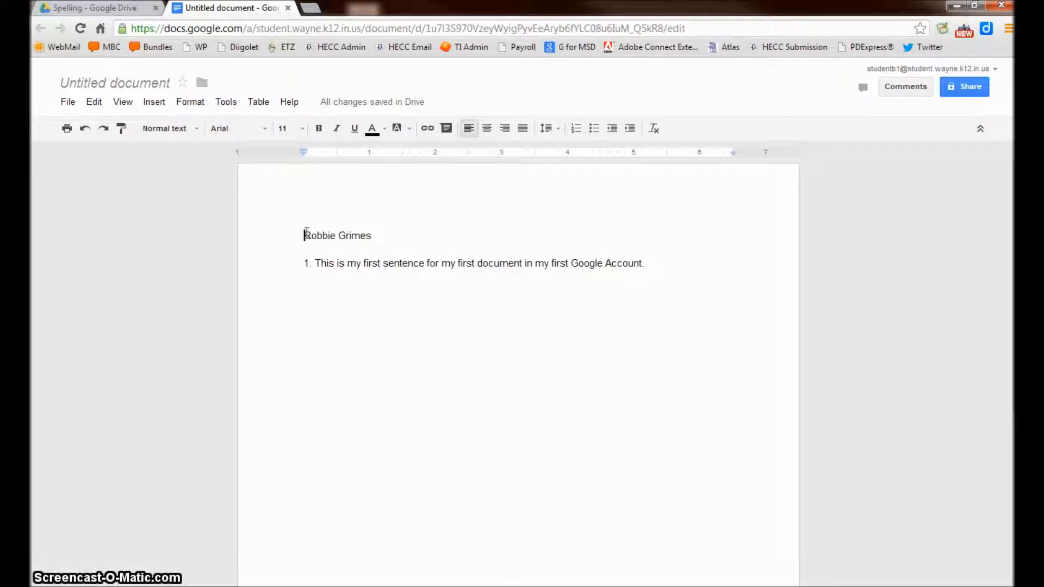
pyautogui.click(307, 234)
pyautogui.press('Return')
pyautogui.press('Up')
# Step: Finish the heading 'Title of my Paper' and make it size 36, red and centered
pyautogui.write('Itle of my')
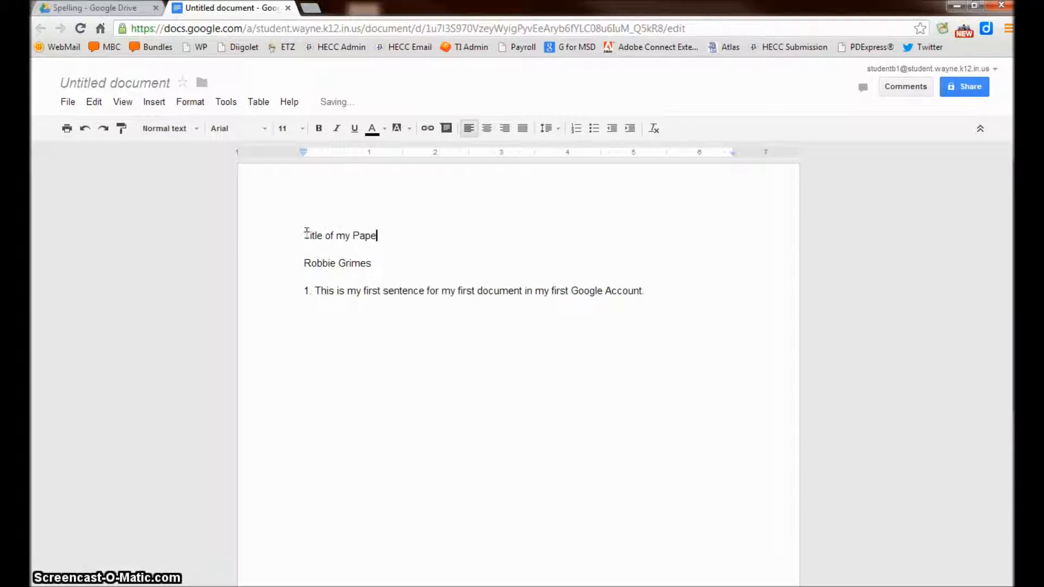
pyautogui.moveTo(379, 236); pyautogui.dragTo(303, 234)
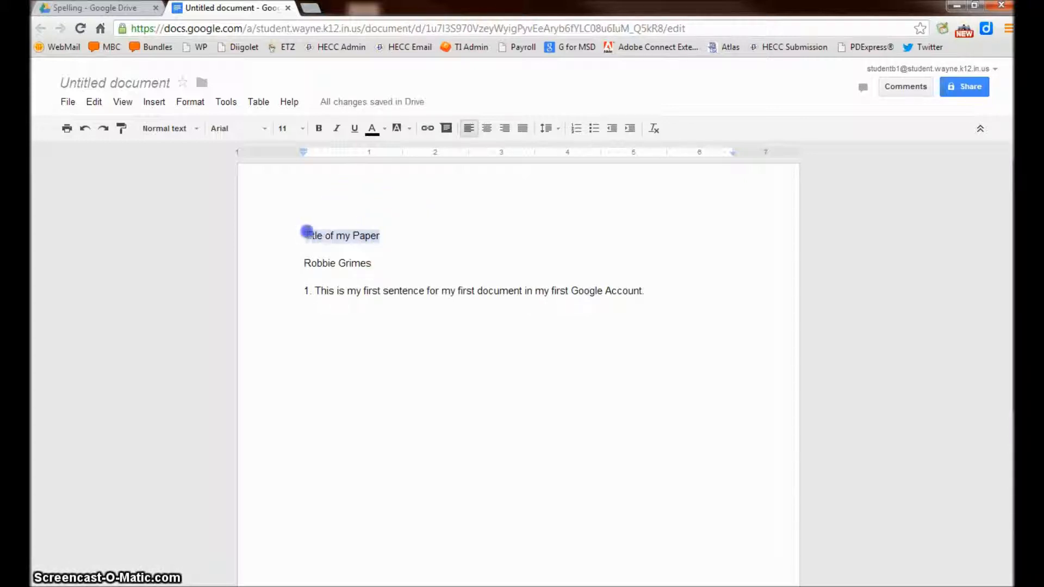
pyautogui.click(302, 128)
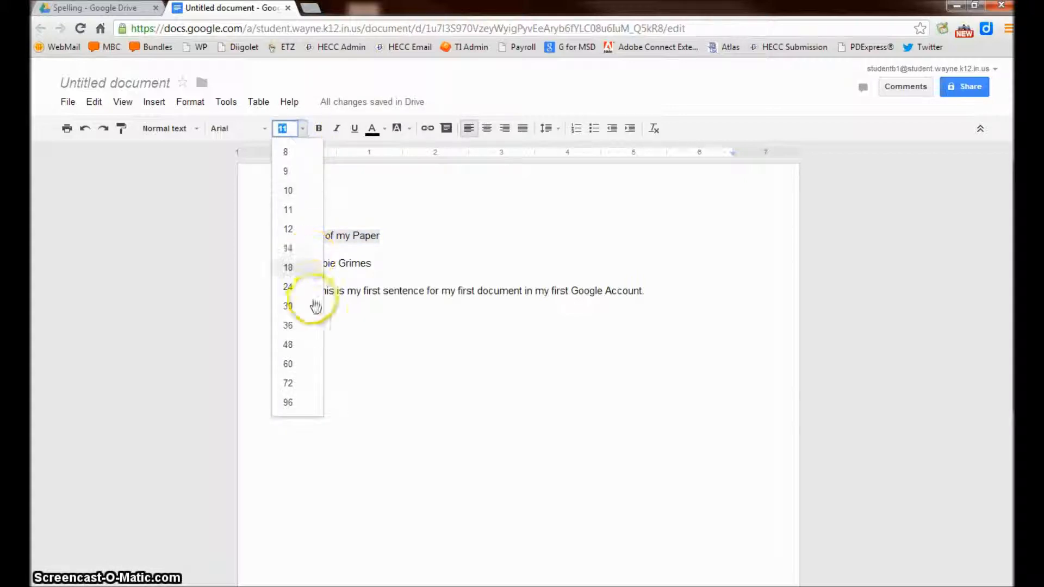
pyautogui.click(288, 326)
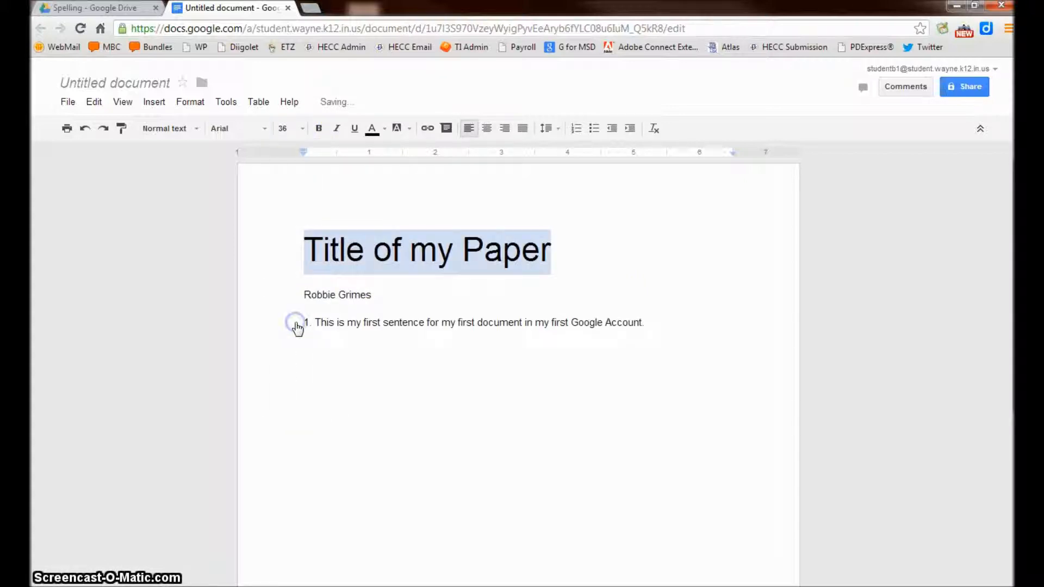
pyautogui.click(372, 129)
pyautogui.click(387, 168)
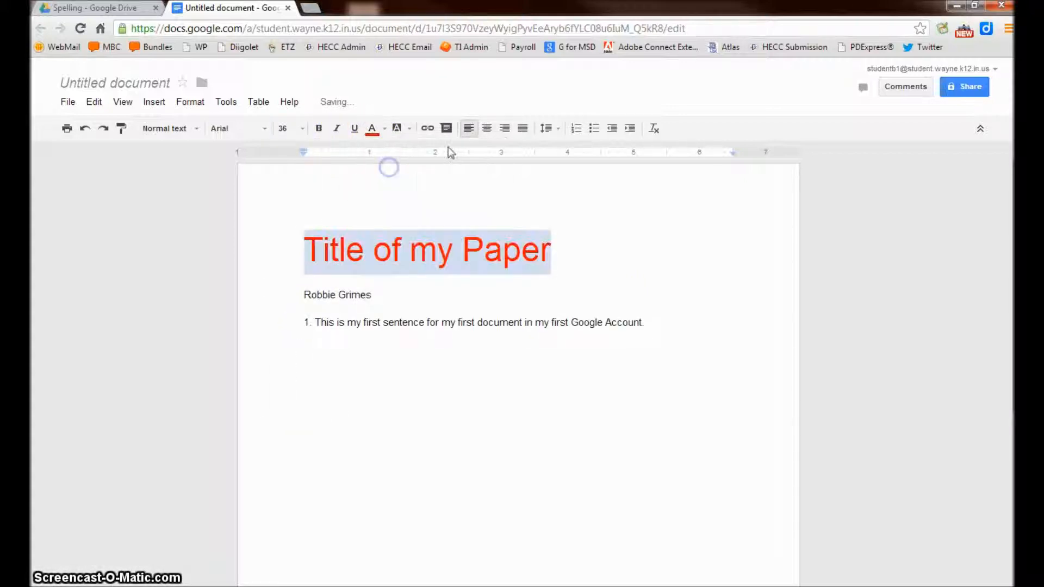
pyautogui.click(487, 132)
pyautogui.click(371, 295)
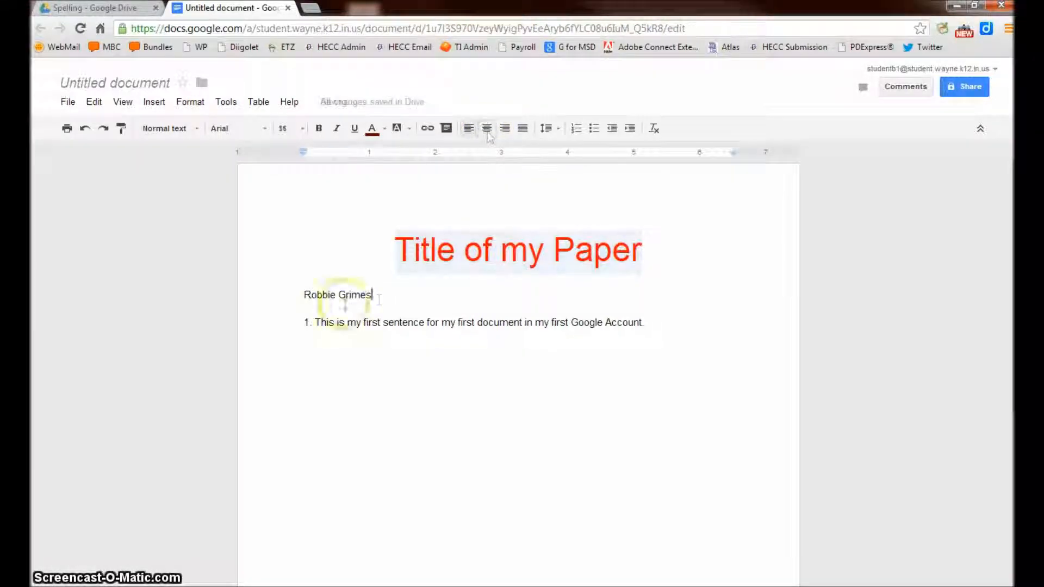
pyautogui.moveTo(351, 104)
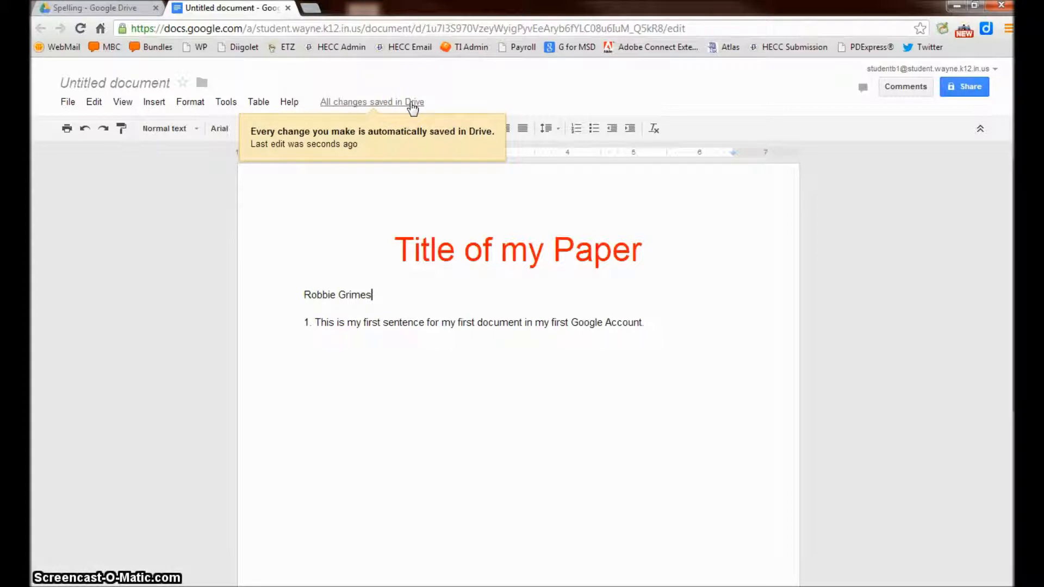
pyautogui.click(441, 91)
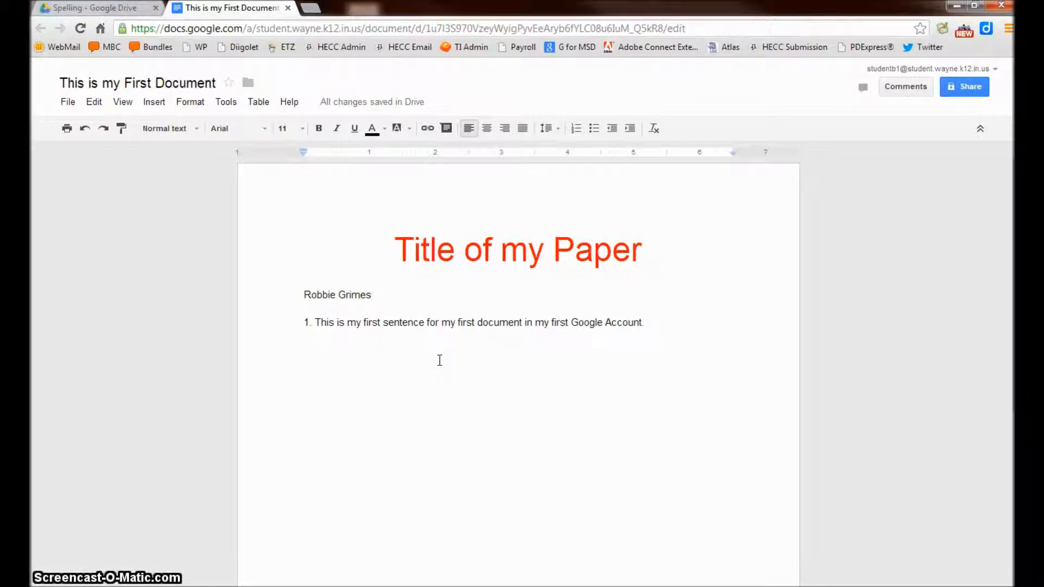
# Step: Return to the Spelling folder and create a new Presentation there
pyautogui.click(288, 7)
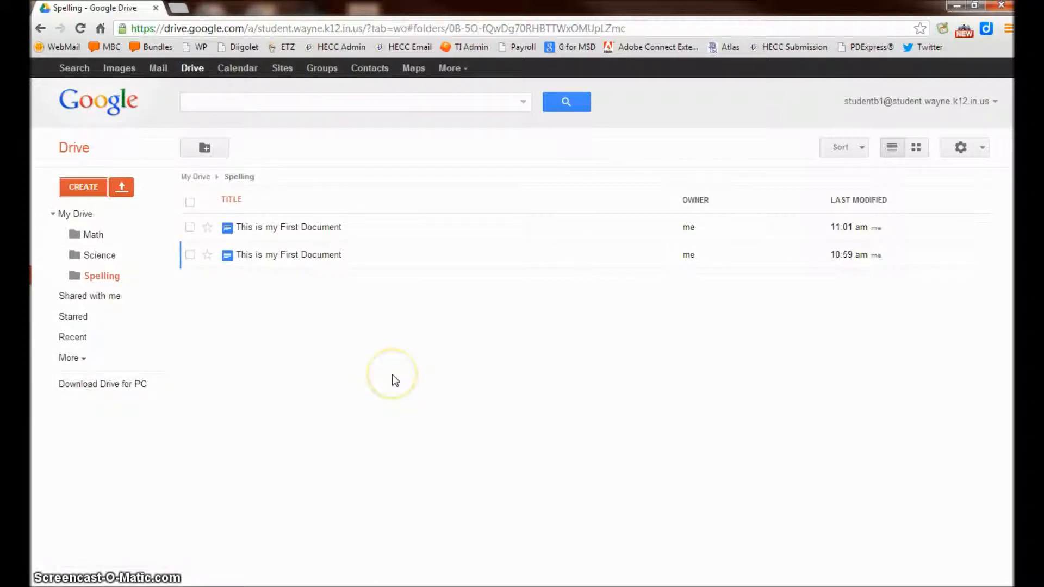
pyautogui.click(83, 187)
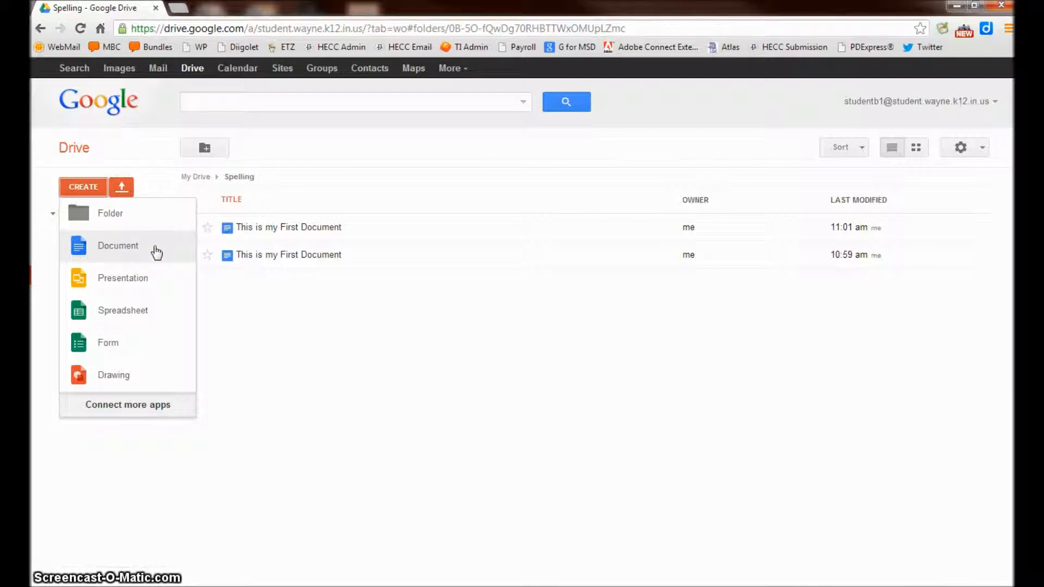
pyautogui.click(163, 284)
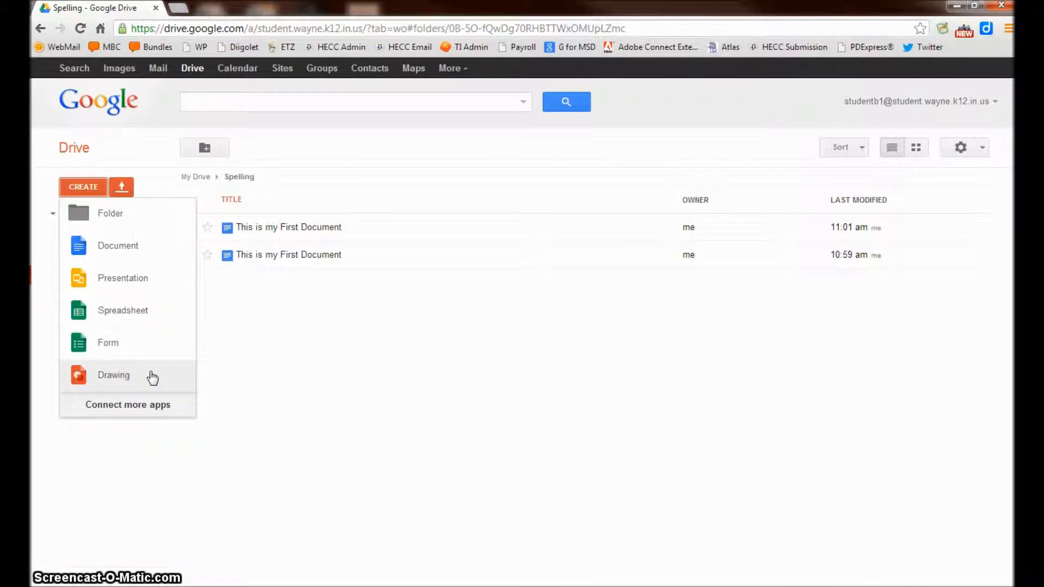
pyautogui.click(122, 277)
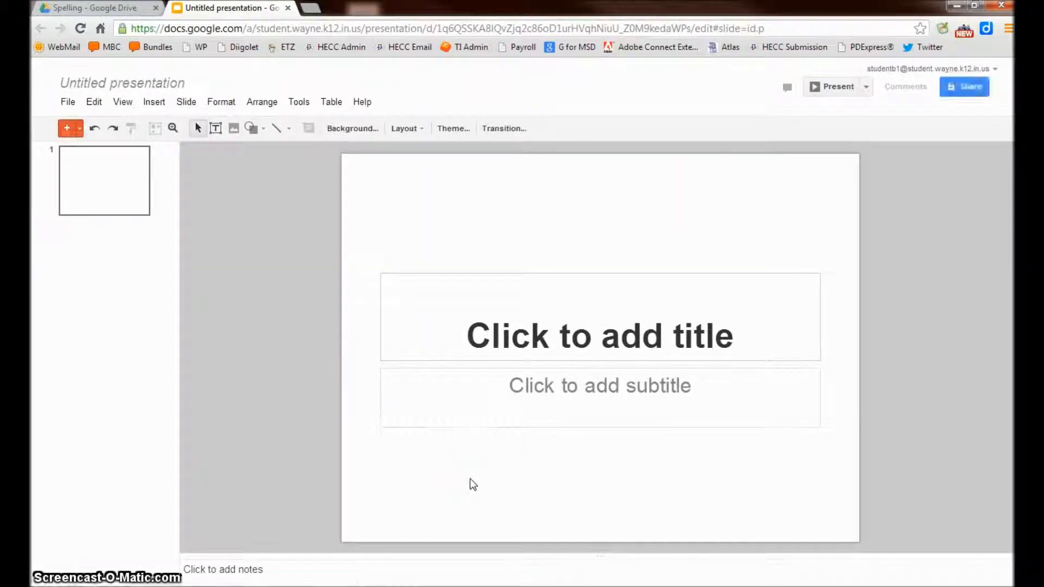
# Step: Apply the Color Strip theme to the new presentation
pyautogui.scroll(-4, 549, 330)
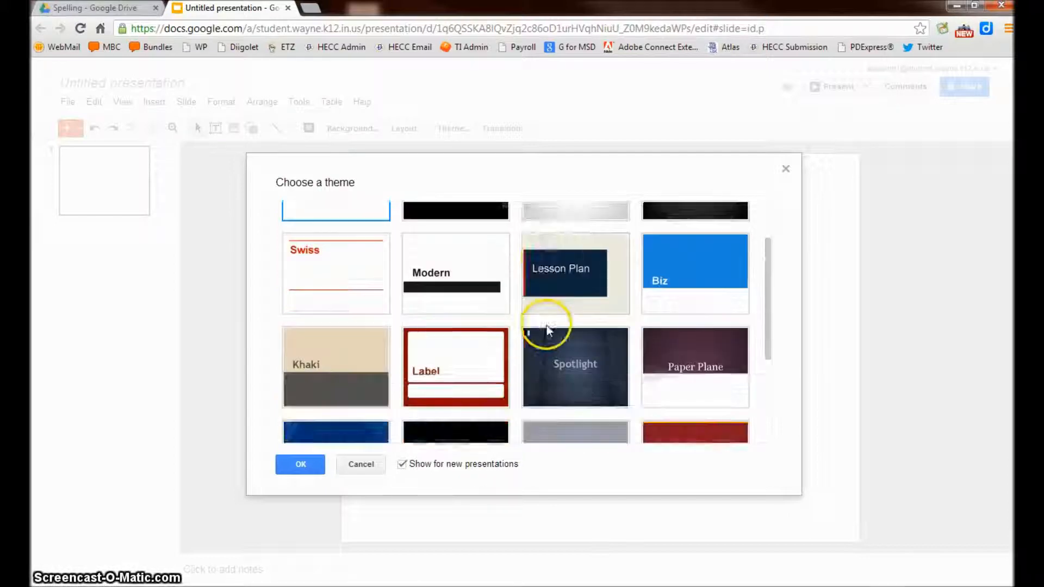
pyautogui.click(692, 328)
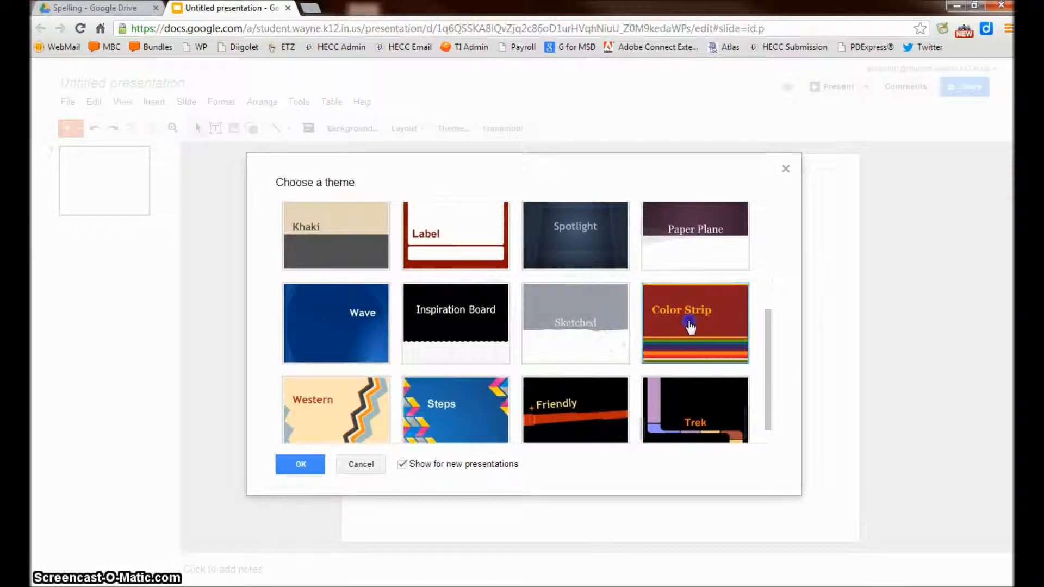
pyautogui.click(289, 469)
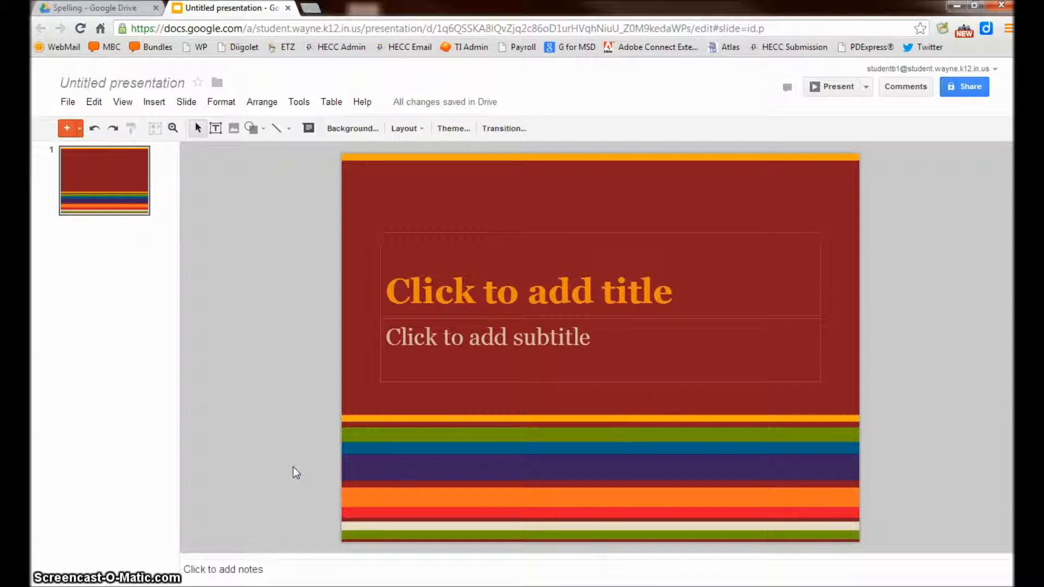
# Step: Rename the presentation to 'My First Presentation'
pyautogui.click(123, 86)
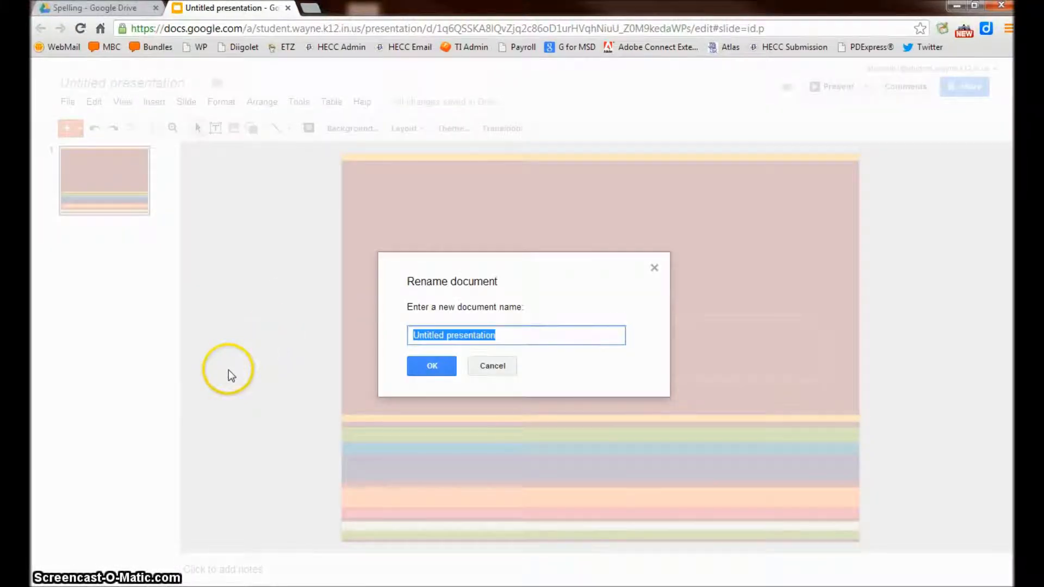
pyautogui.write('My Firs')
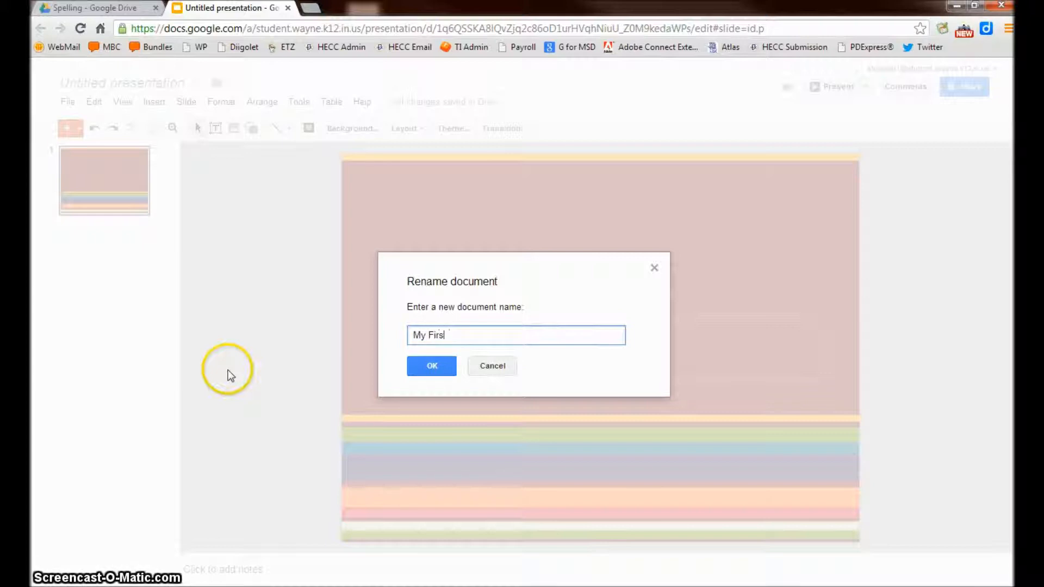
pyautogui.write('t Presentation')
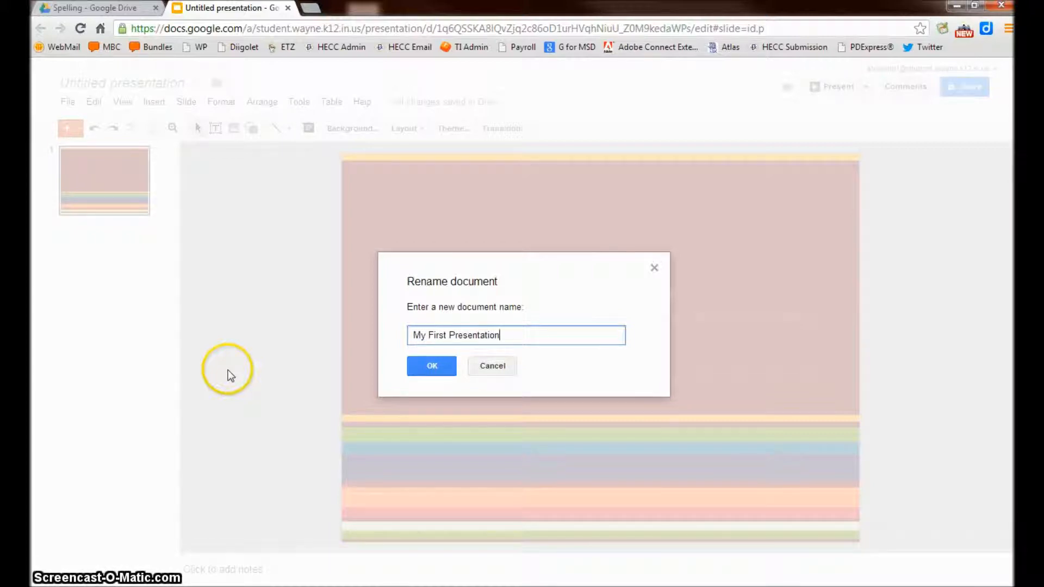
pyautogui.click(435, 364)
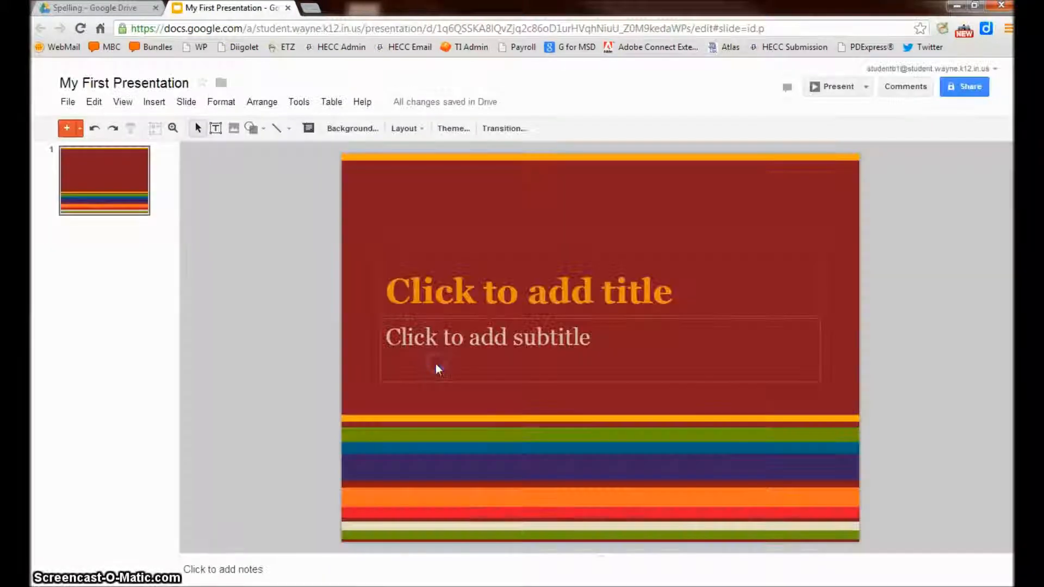
# Step: Title the first slide 'My Title for my Presentation', widen the title box both ways, and center it
pyautogui.click(481, 292)
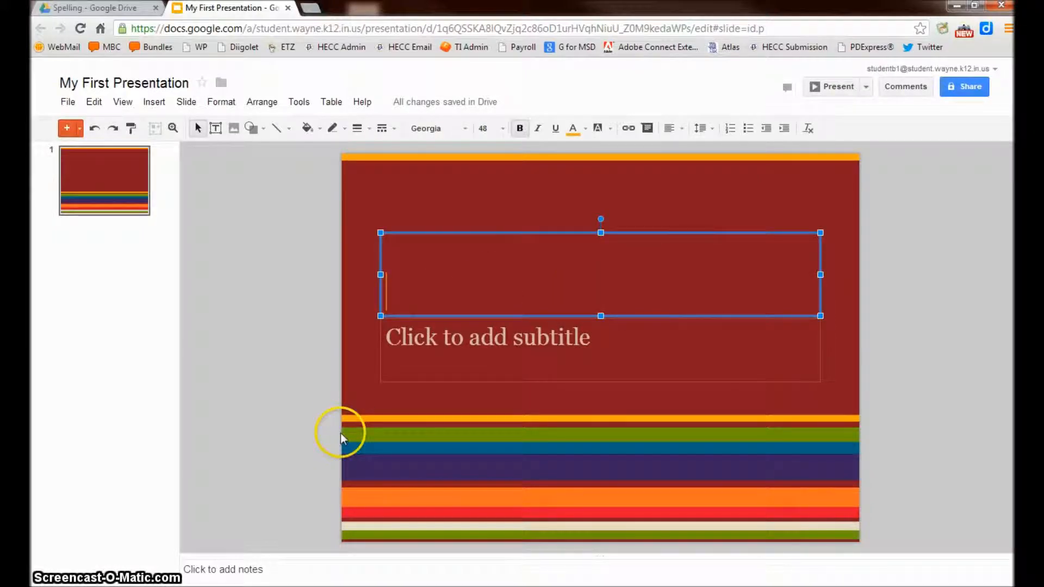
pyautogui.write('M')
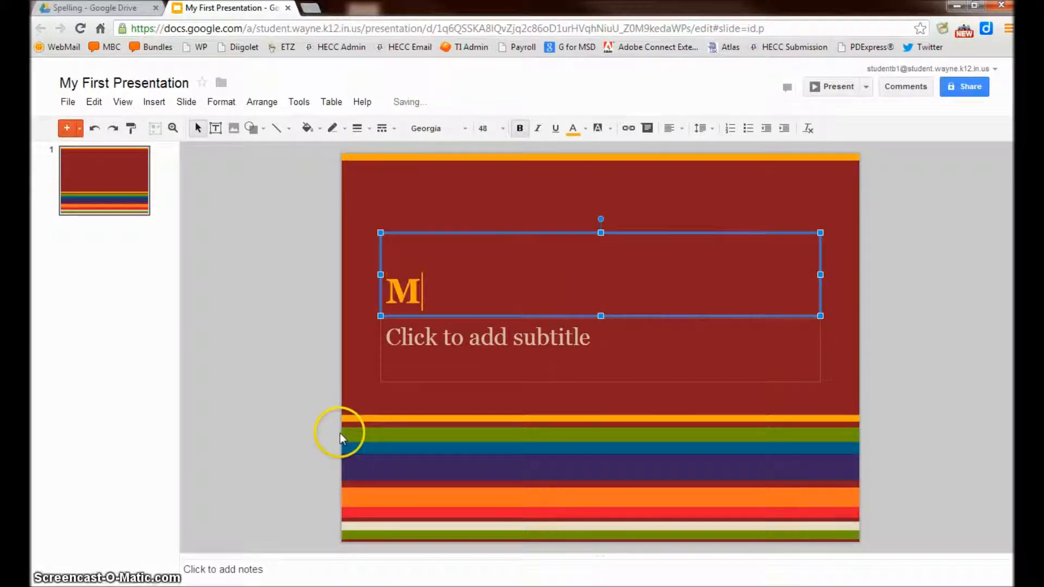
pyautogui.write('y Title for my ')
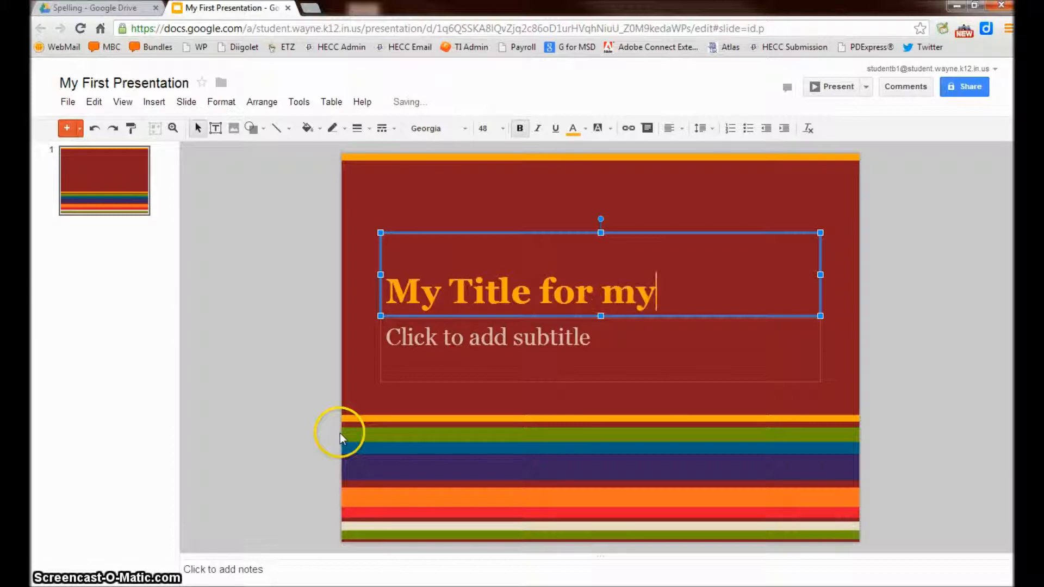
pyautogui.write('Presentation')
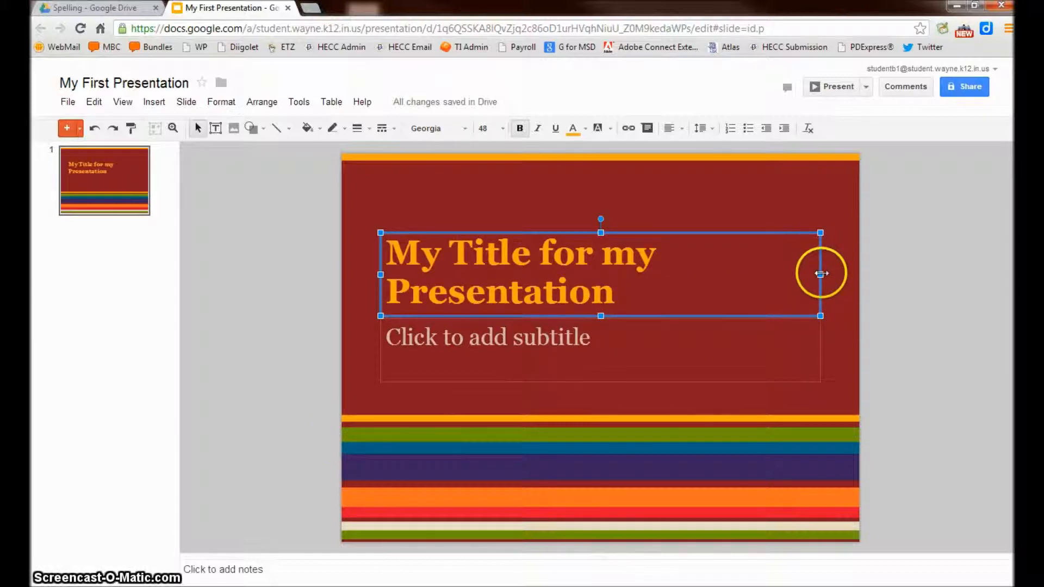
pyautogui.moveTo(820, 272); pyautogui.dragTo(856, 270)
pyautogui.click(381, 271)
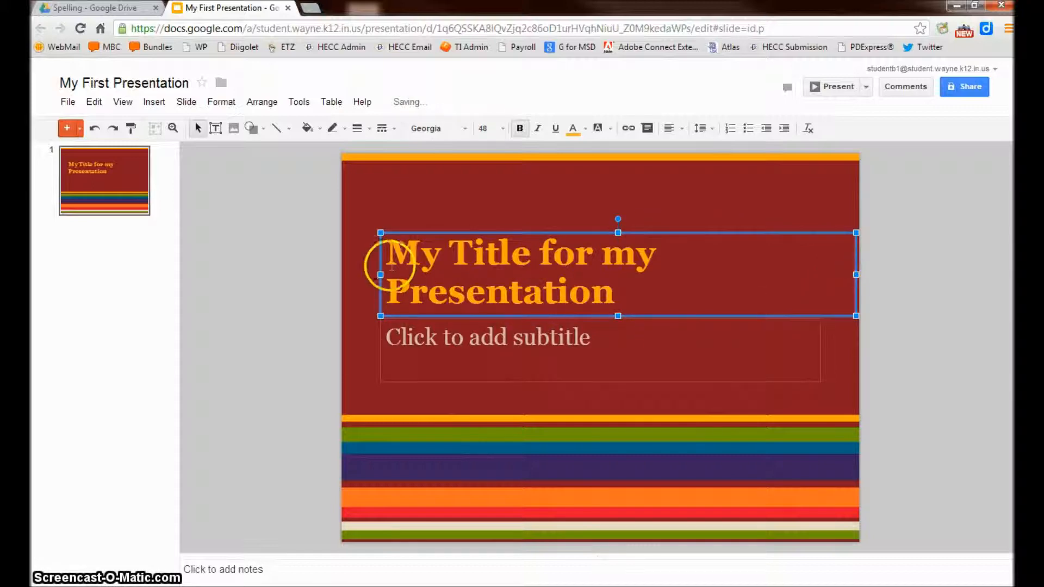
pyautogui.moveTo(380, 271); pyautogui.dragTo(346, 275)
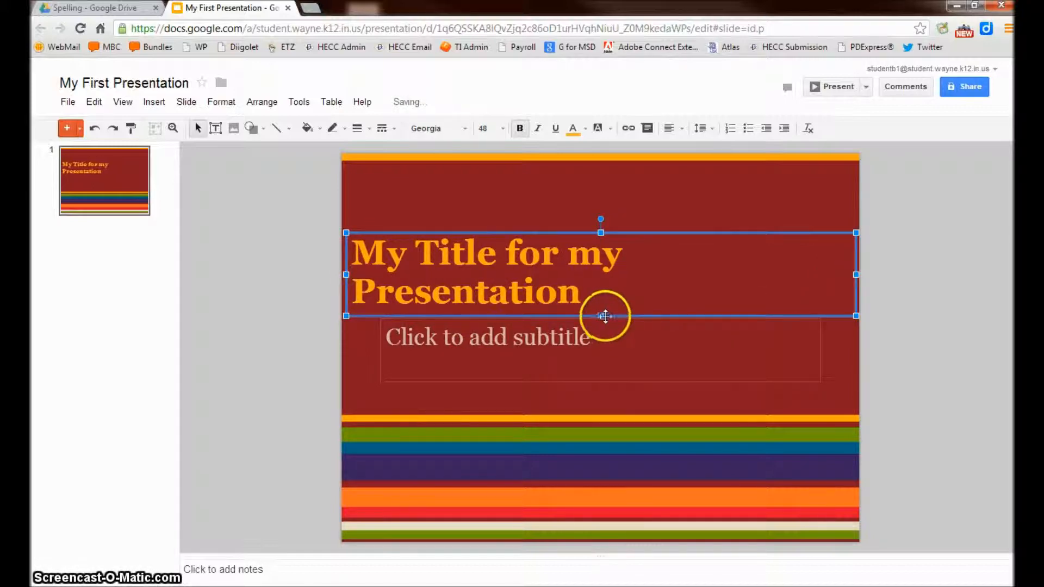
pyautogui.click(677, 128)
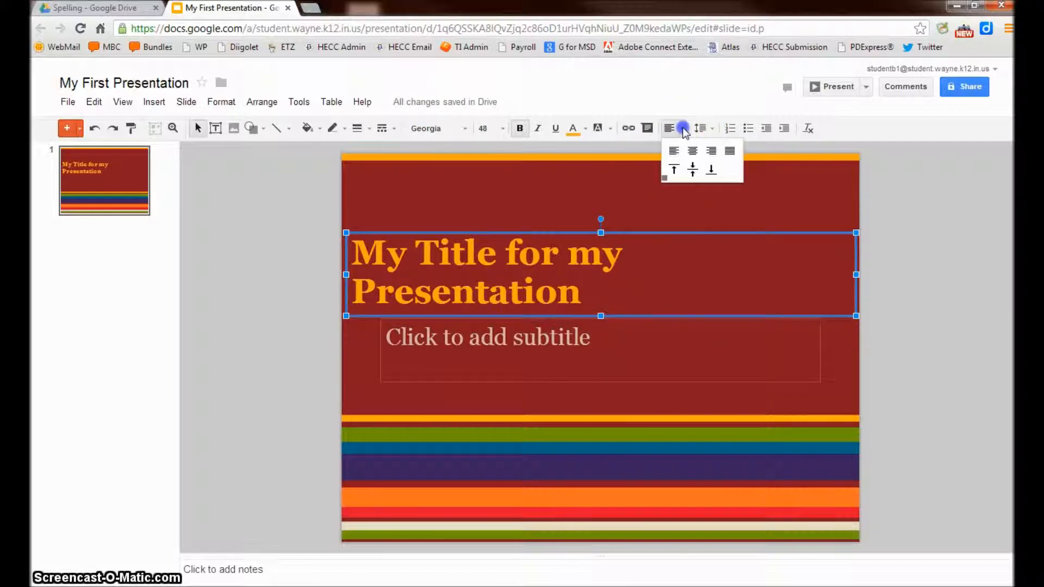
pyautogui.click(694, 152)
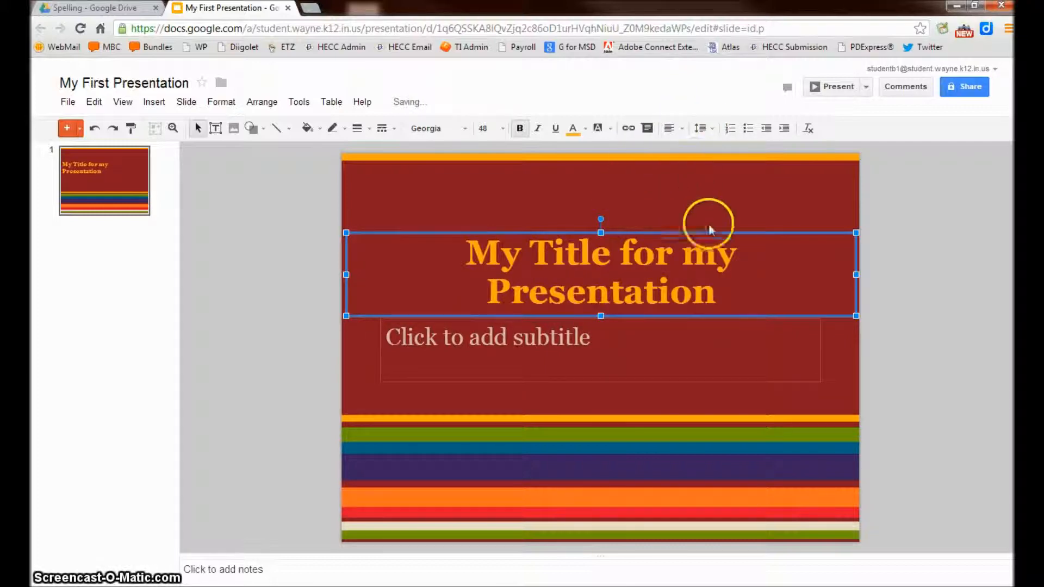
pyautogui.click(704, 196)
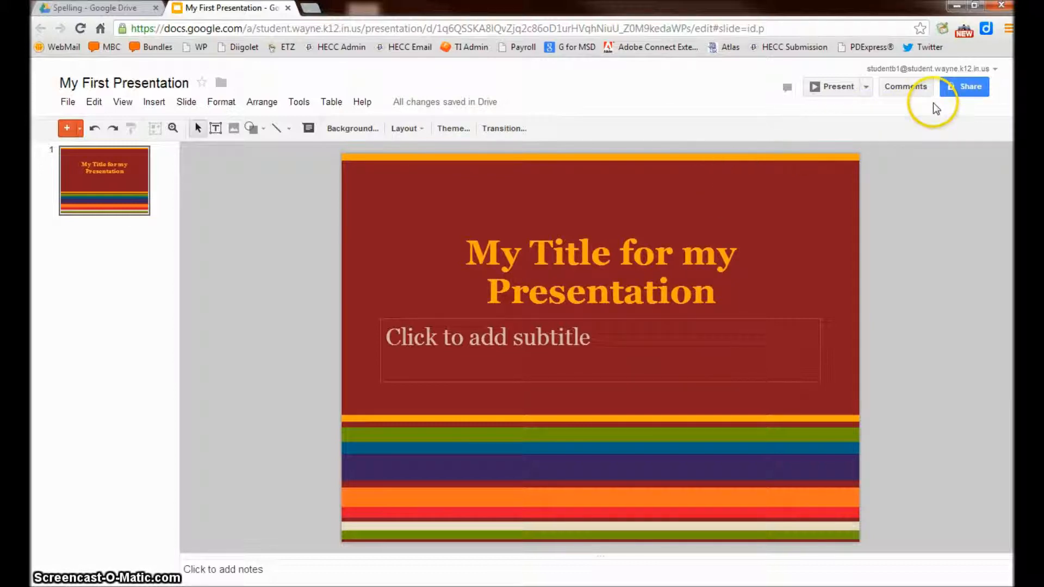
# Step: In the sharing settings, enter the collaborator's address as an invitee
pyautogui.click(956, 87)
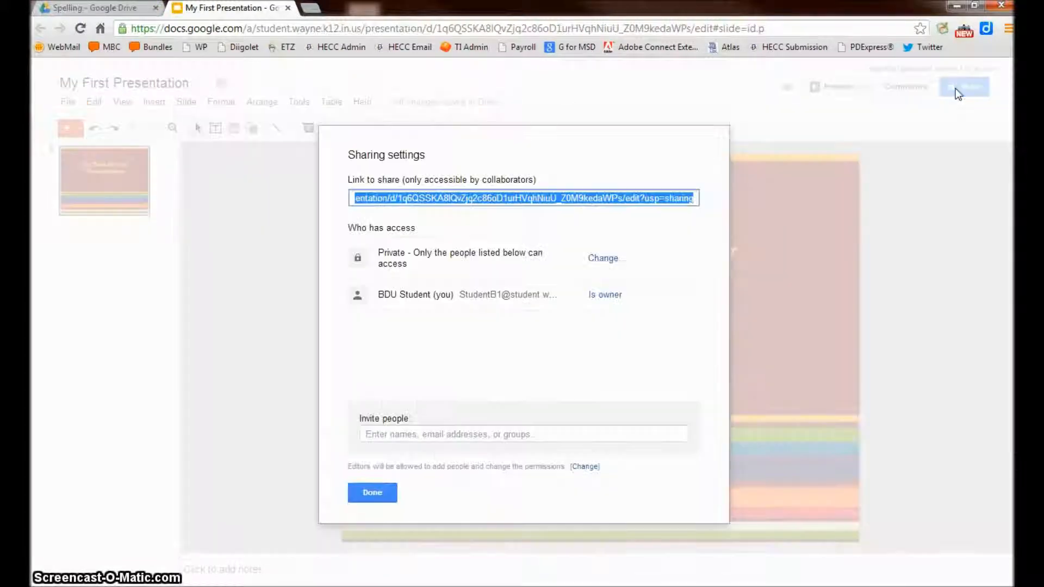
pyautogui.click(461, 435)
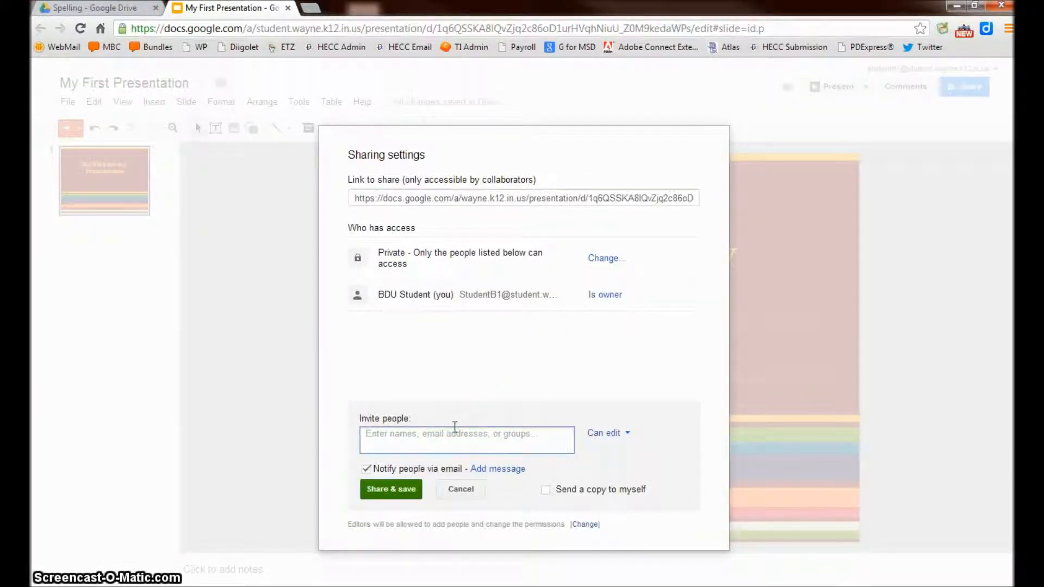
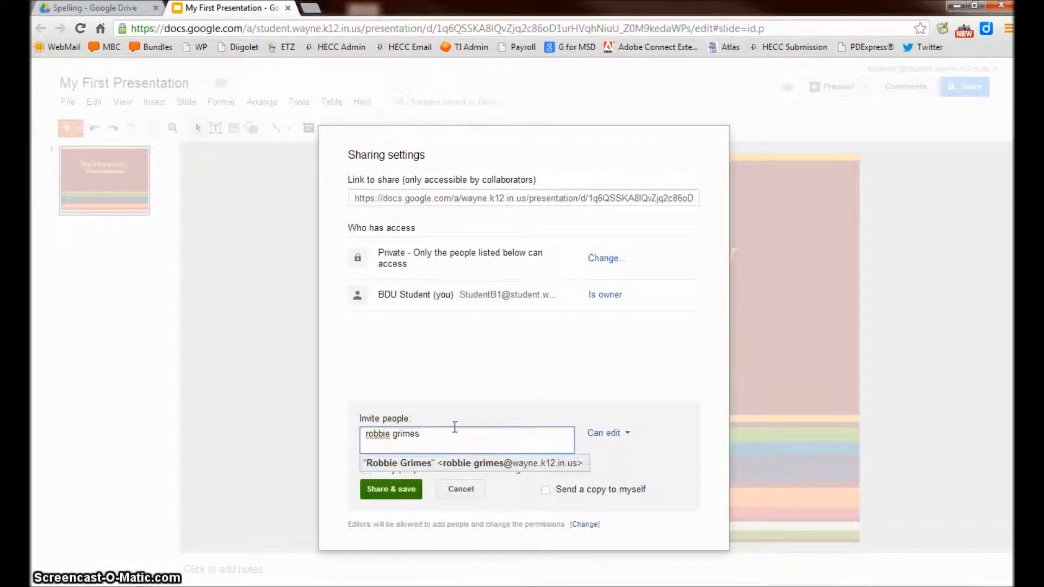
pyautogui.click(463, 464)
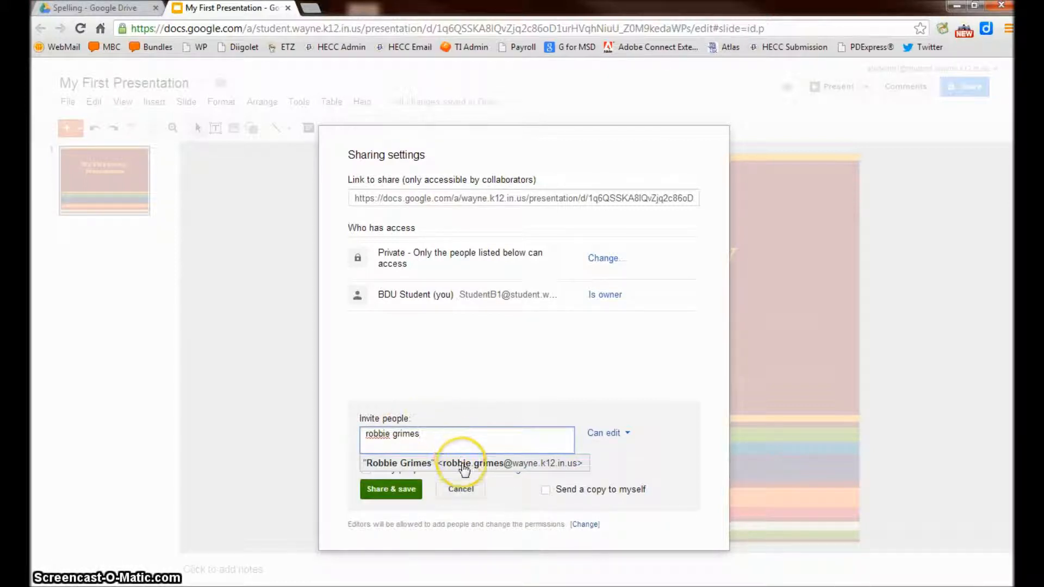
pyautogui.click(462, 463)
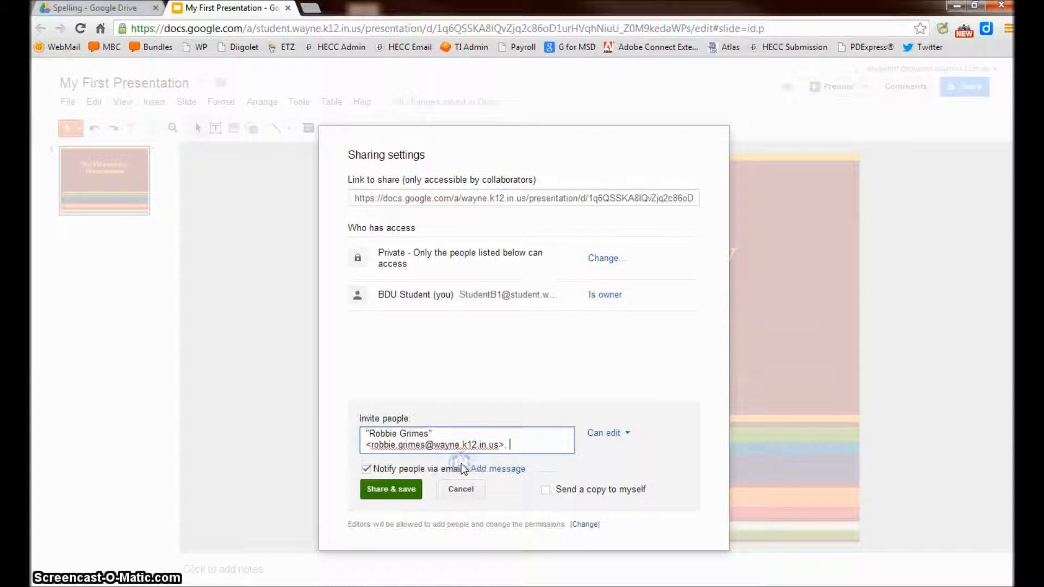
# Step: Give the collaborator edit permission and open the personal message box
pyautogui.click(610, 433)
pyautogui.click(637, 477)
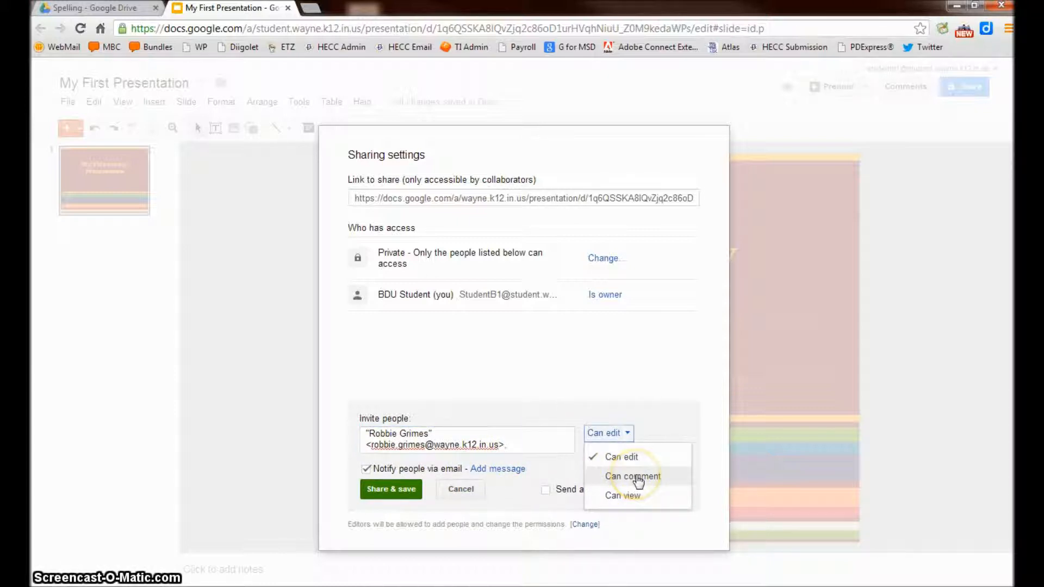
pyautogui.click(650, 478)
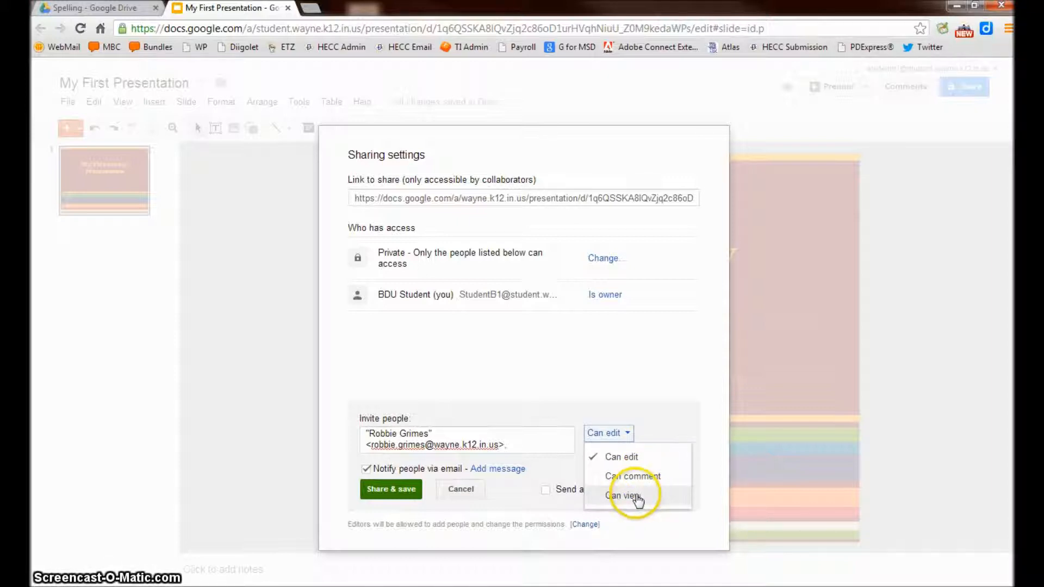
pyautogui.click(558, 415)
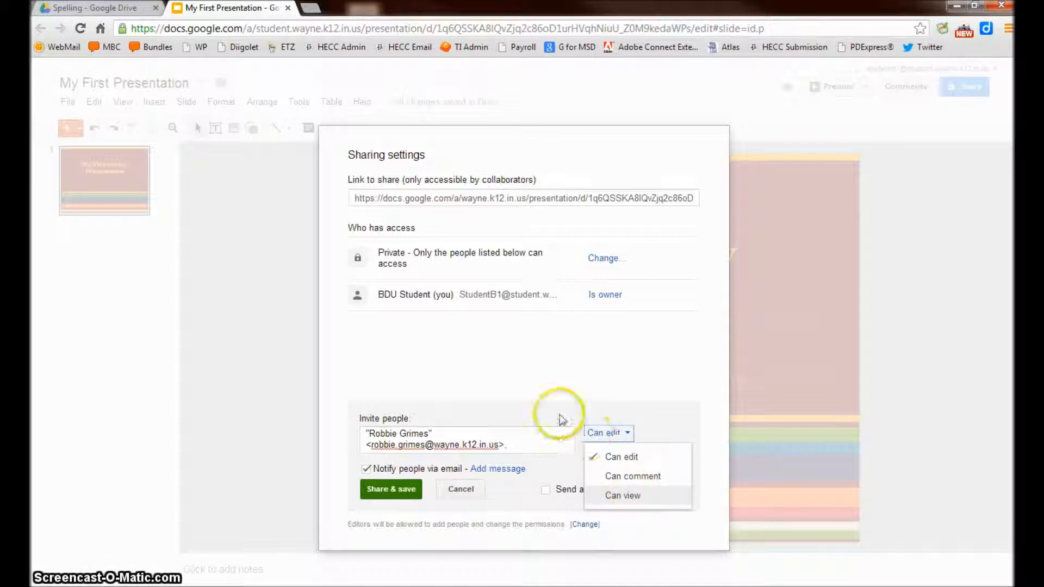
pyautogui.click(500, 471)
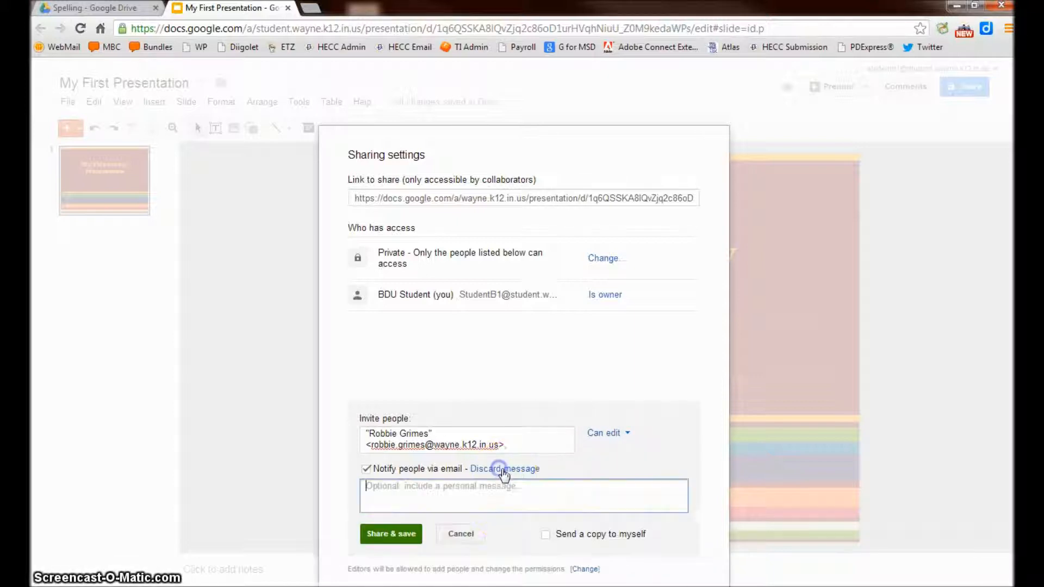
pyautogui.click(475, 486)
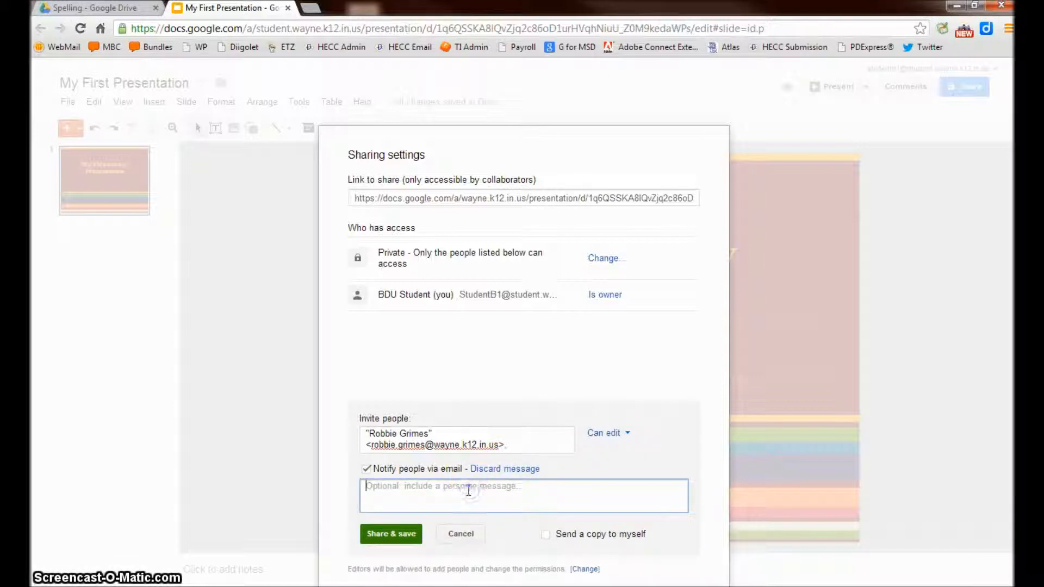
pyautogui.click(468, 491)
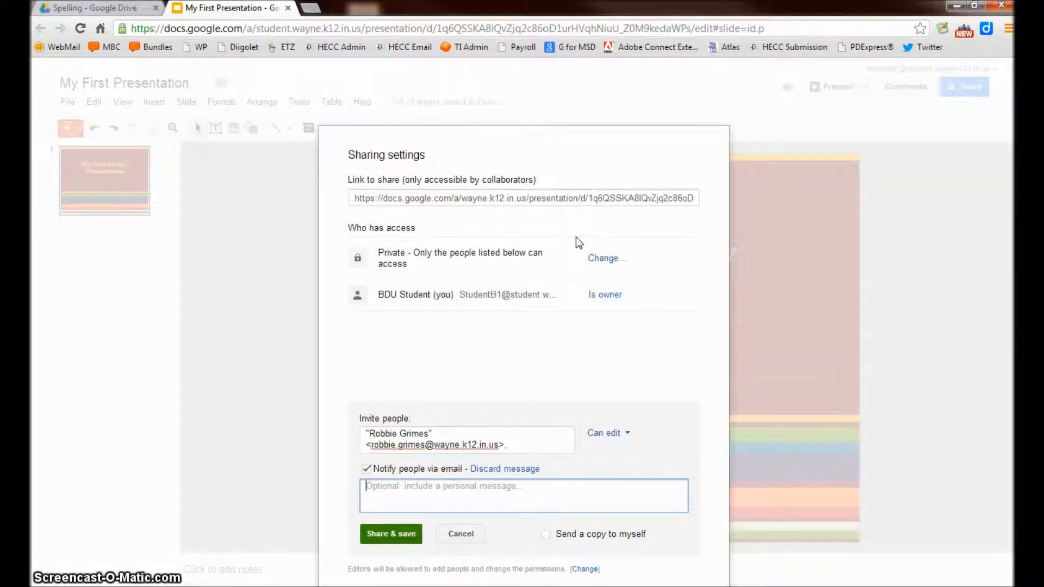
# Step: Set link access to people at MSD of Wayne Township with the link, view only
pyautogui.click(600, 260)
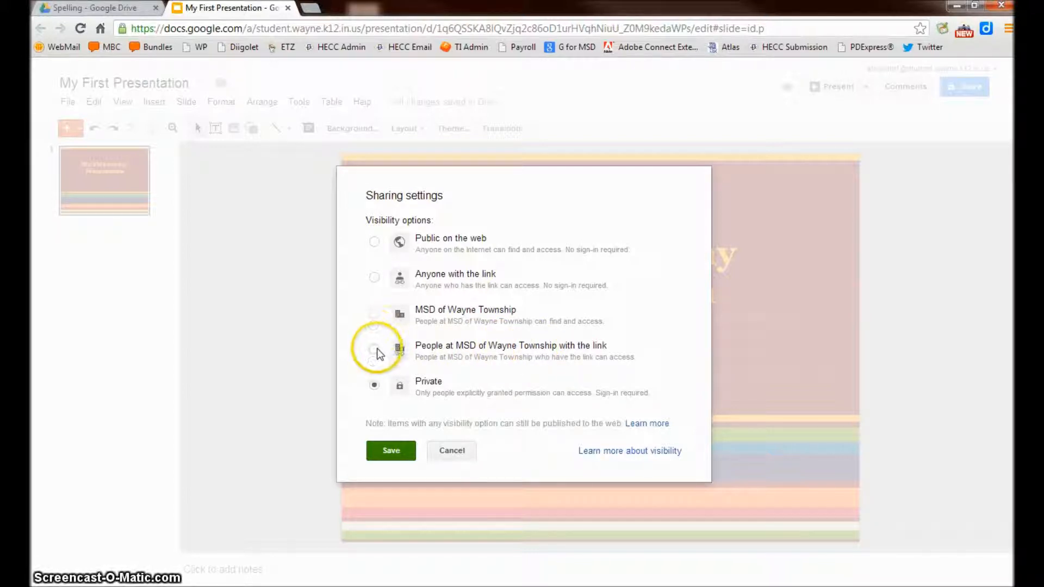
pyautogui.click(374, 349)
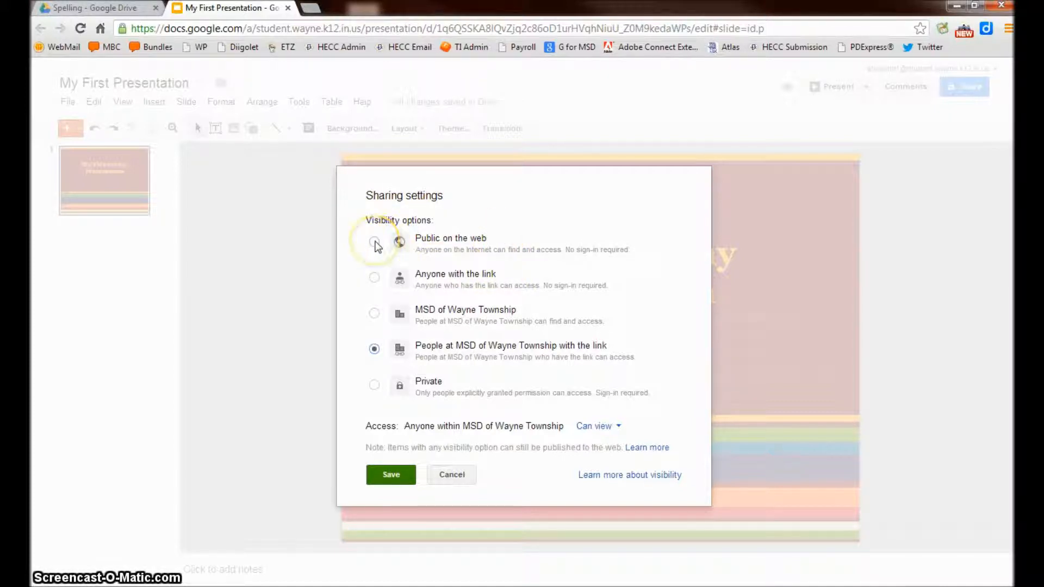
pyautogui.click(601, 428)
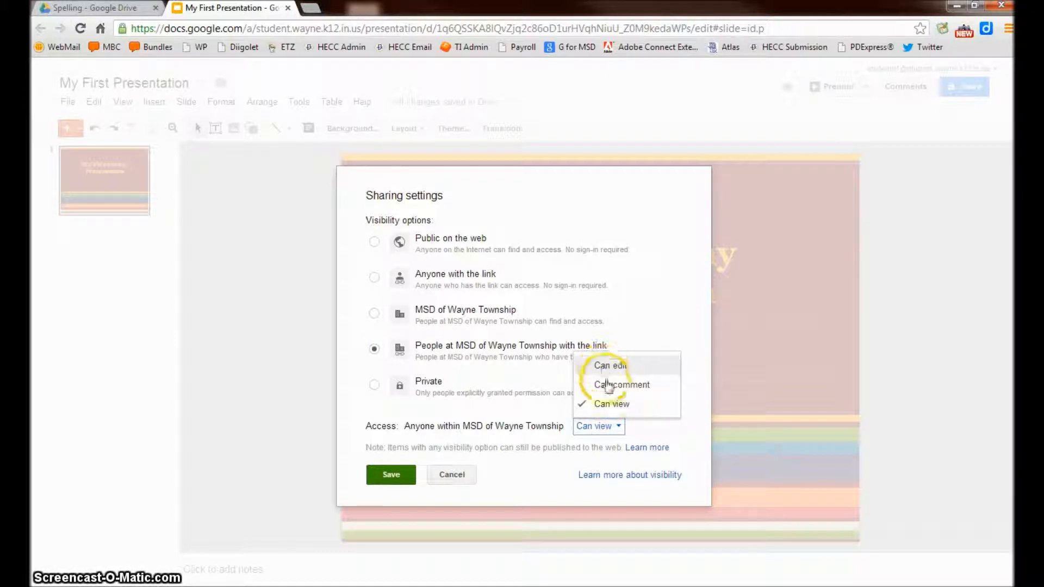
pyautogui.click(609, 427)
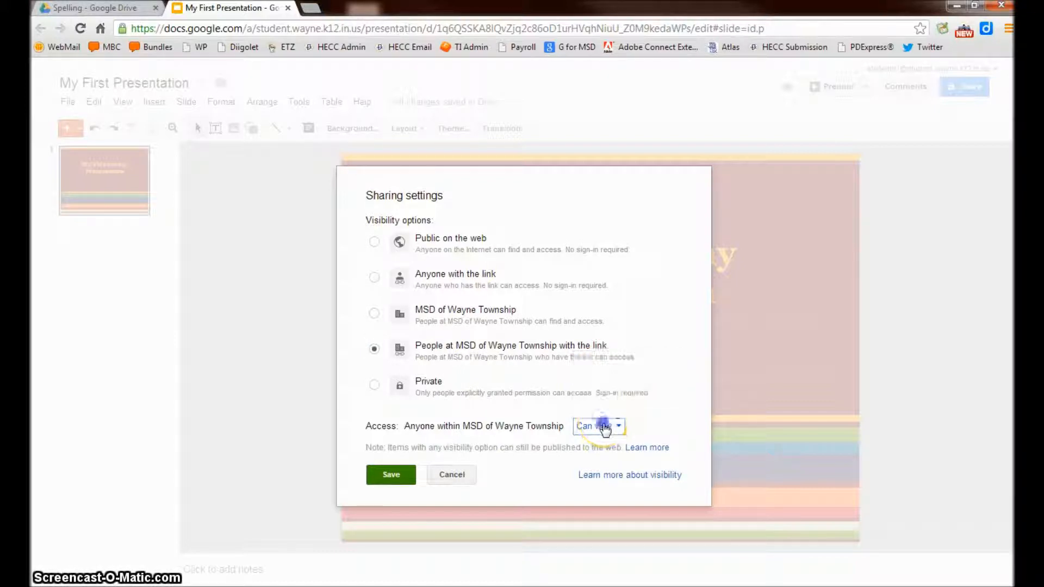
pyautogui.click(391, 474)
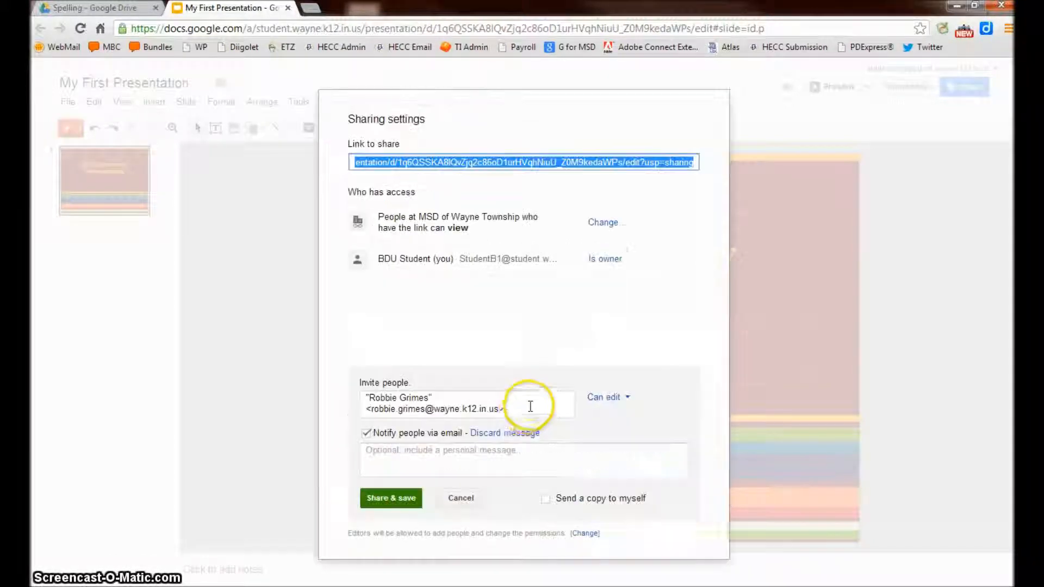
# Step: Share the presentation with the invited collaborator, keeping Can edit permission
pyautogui.click(525, 410)
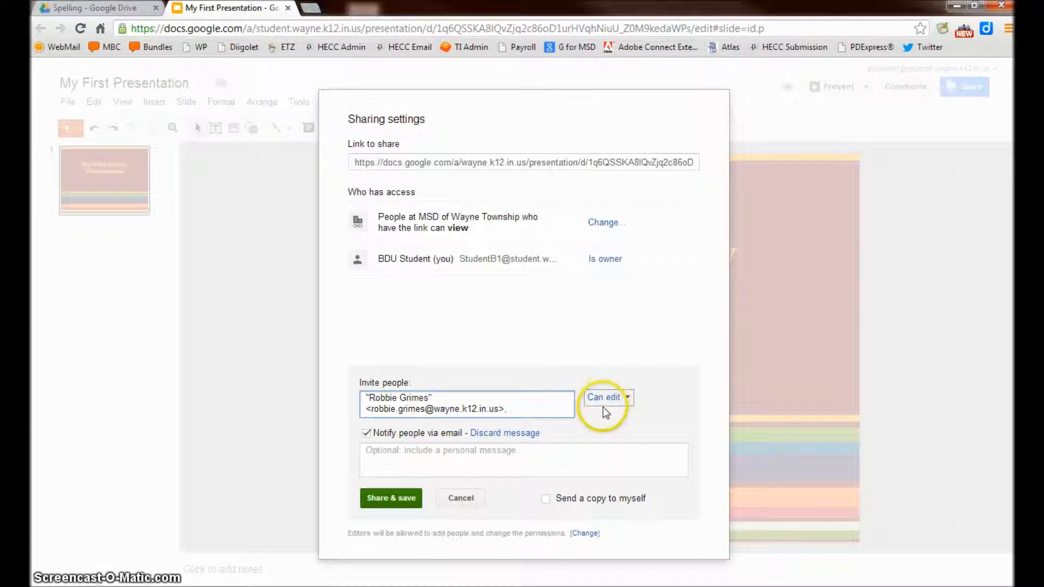
pyautogui.click(400, 498)
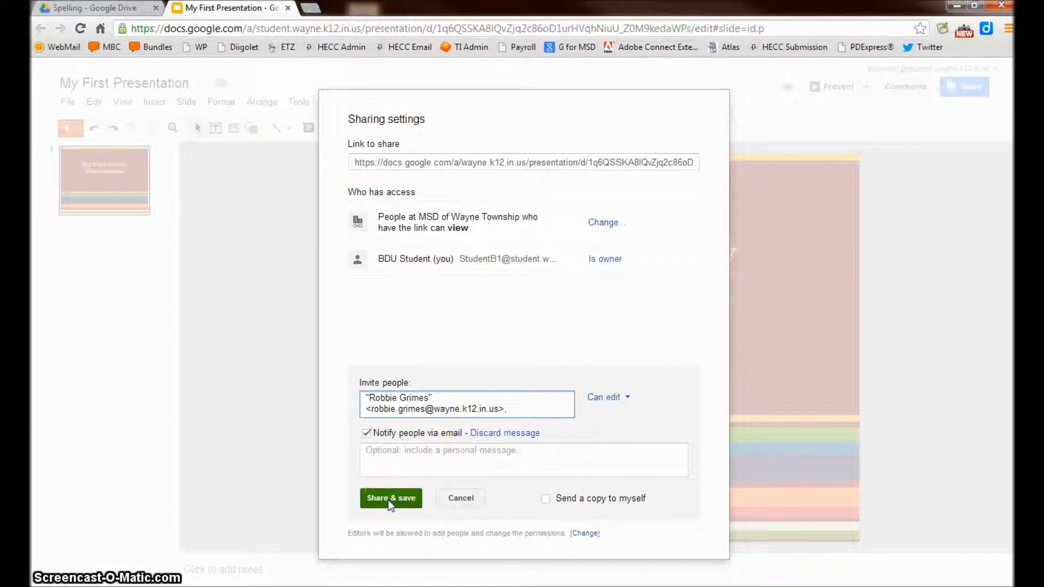
pyautogui.click(389, 500)
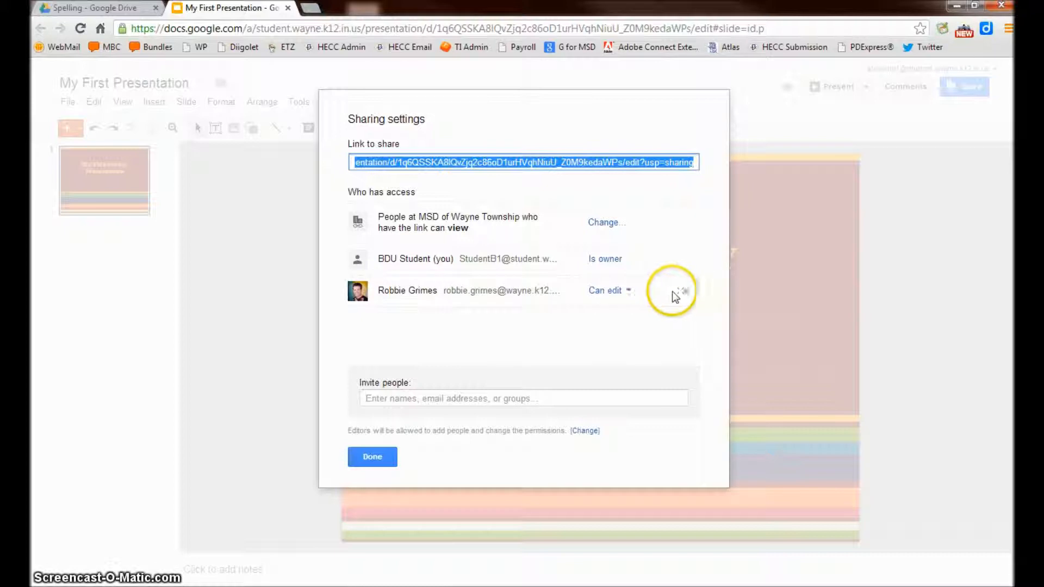
pyautogui.click(610, 291)
pyautogui.click(544, 330)
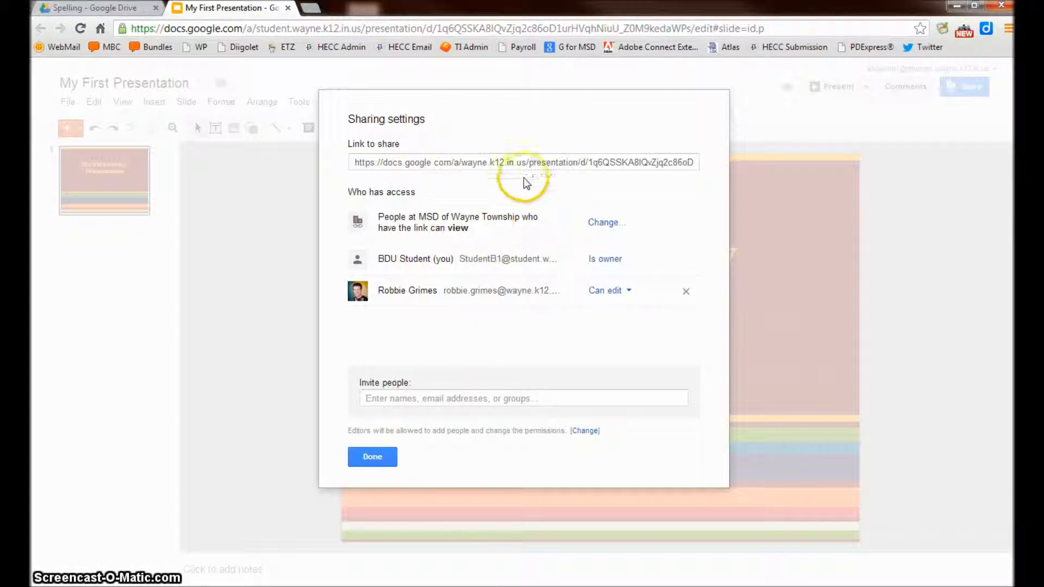
# Step: Copy the presentation's share link and close the sharing settings
pyautogui.click(521, 161)
pyautogui.rightClick(521, 161)
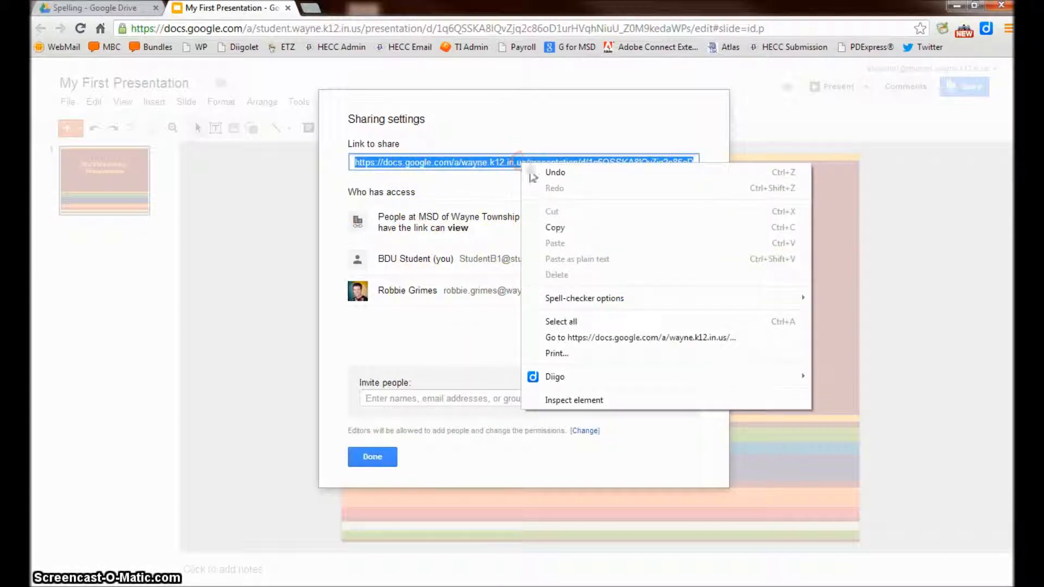
pyautogui.click(554, 228)
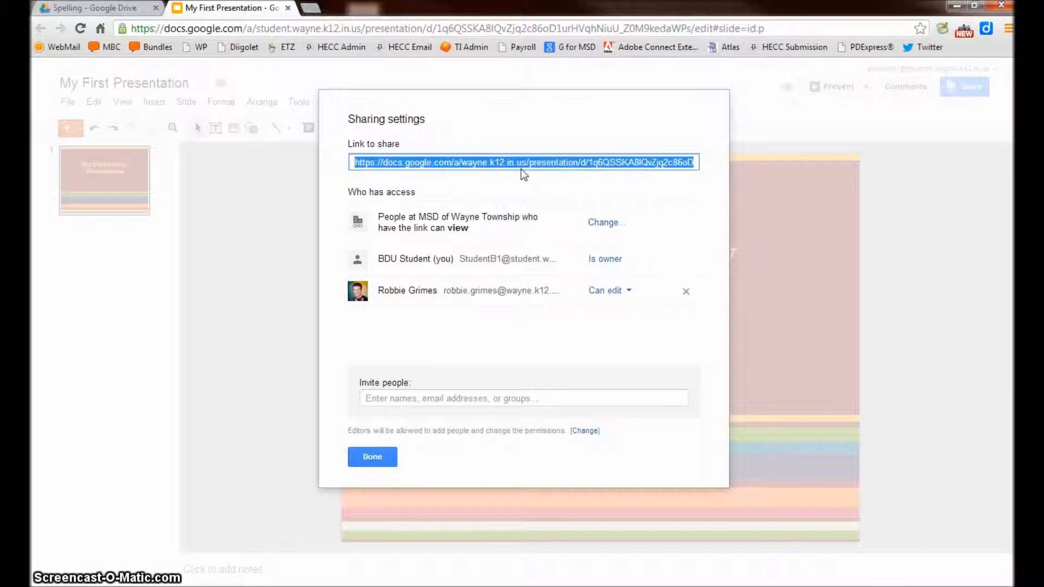
pyautogui.click(393, 459)
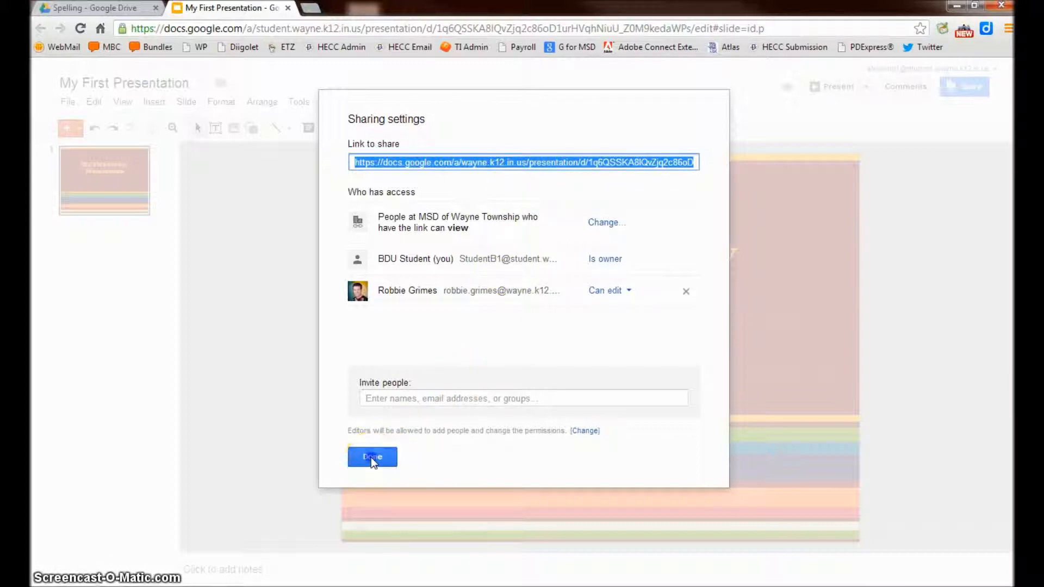
pyautogui.click(371, 458)
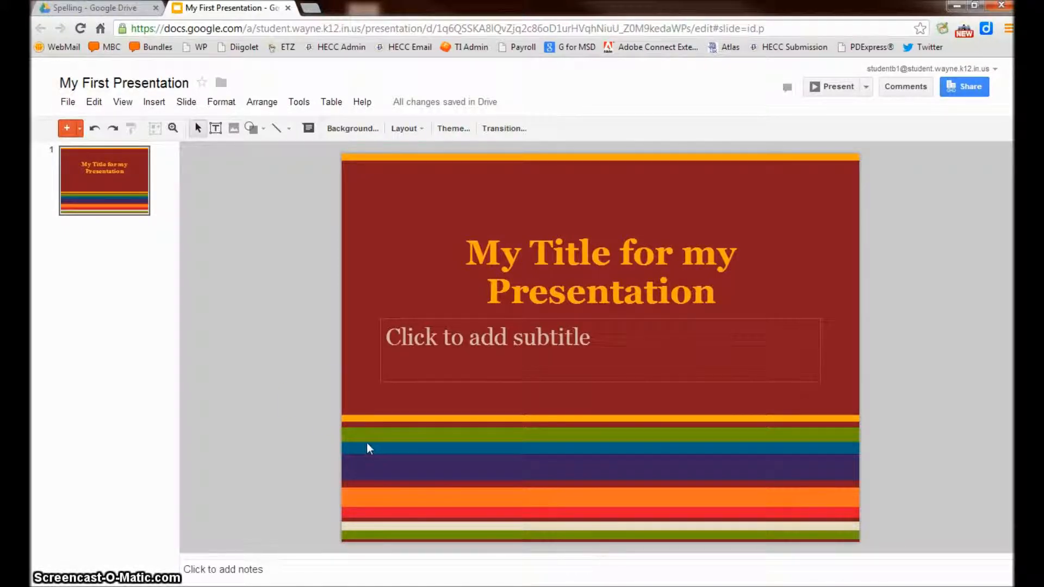
# Step: Browse the Math, Science and Spelling folders and Shared with me, ending back in My Drive
pyautogui.click(101, 10)
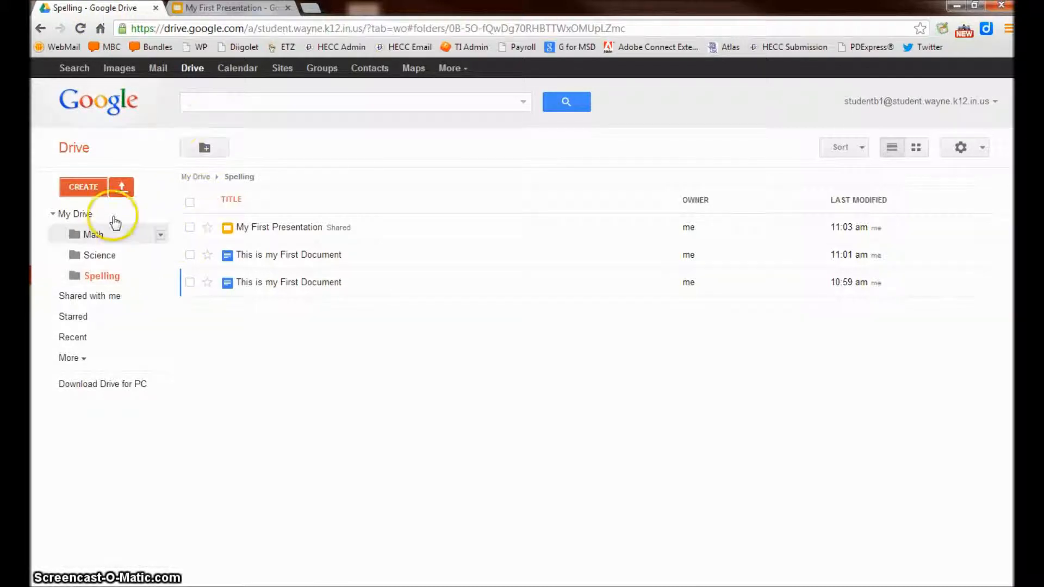
pyautogui.click(76, 215)
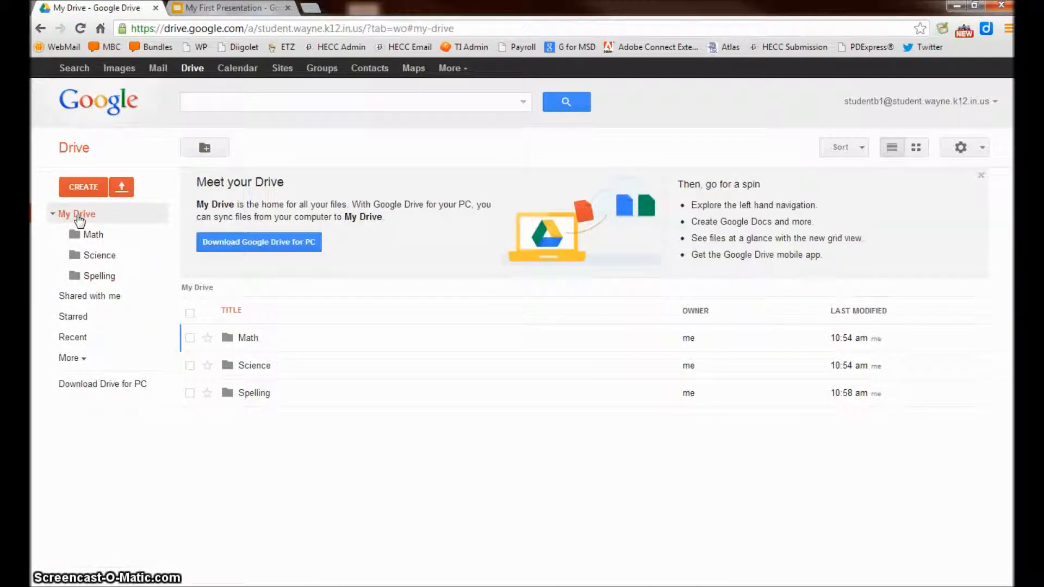
pyautogui.click(88, 234)
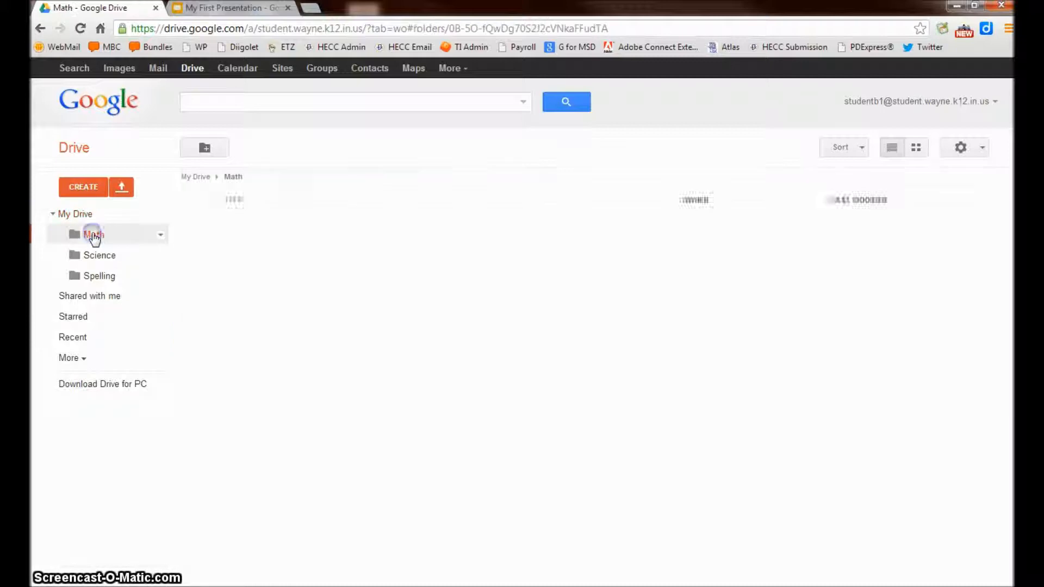
pyautogui.click(103, 258)
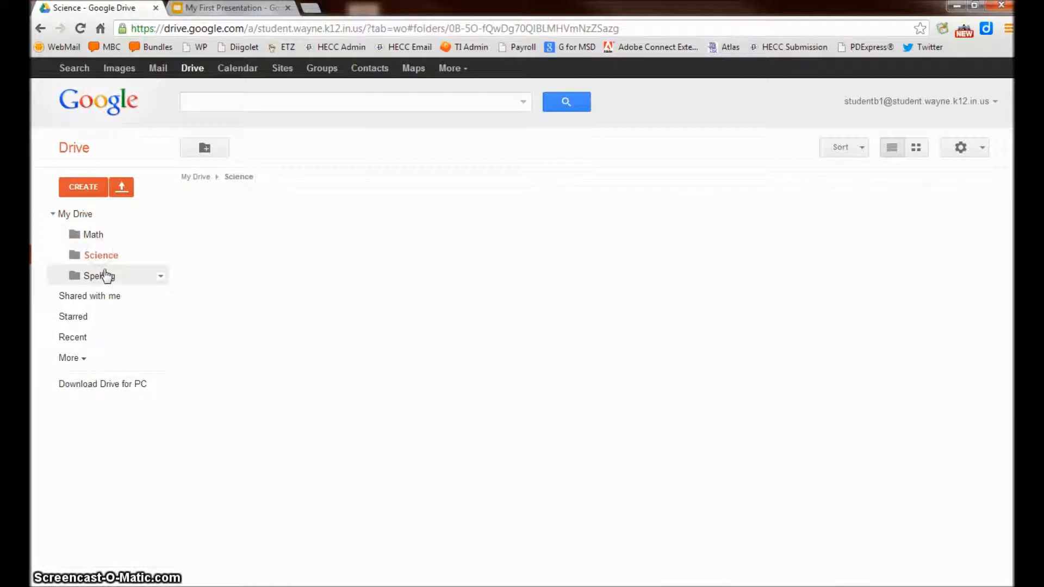
pyautogui.click(105, 276)
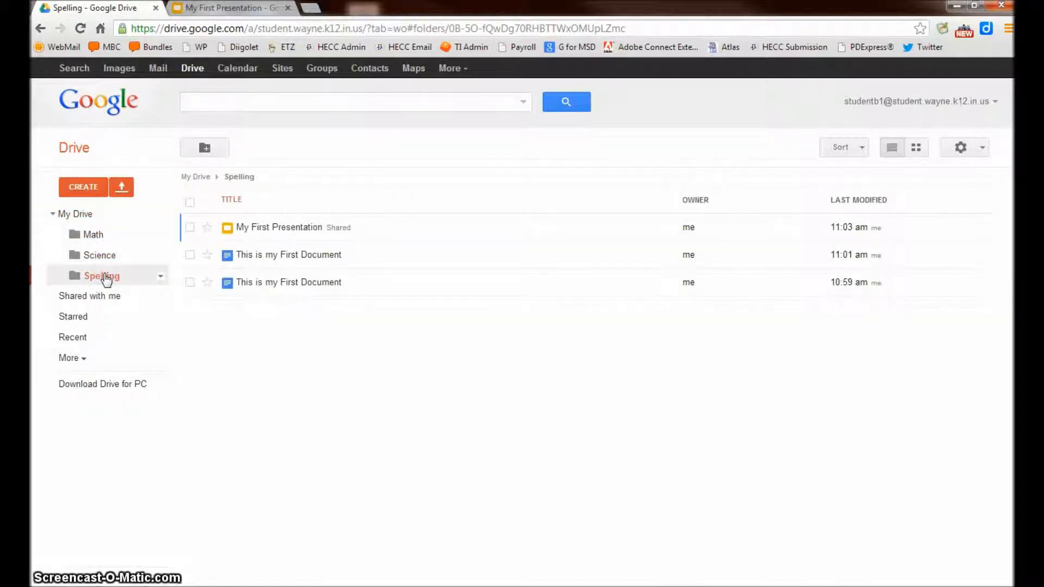
pyautogui.click(104, 297)
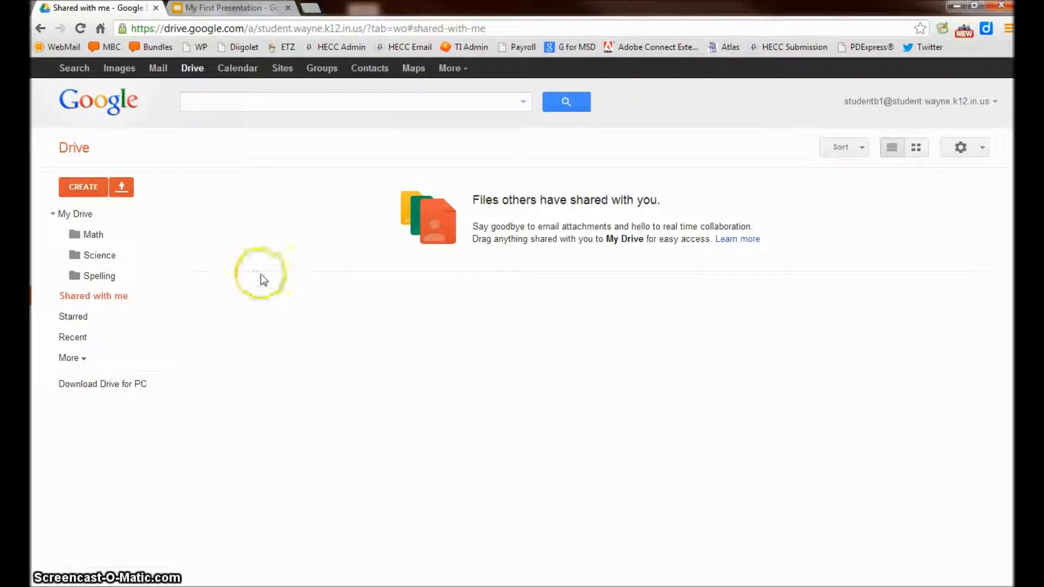
pyautogui.click(78, 214)
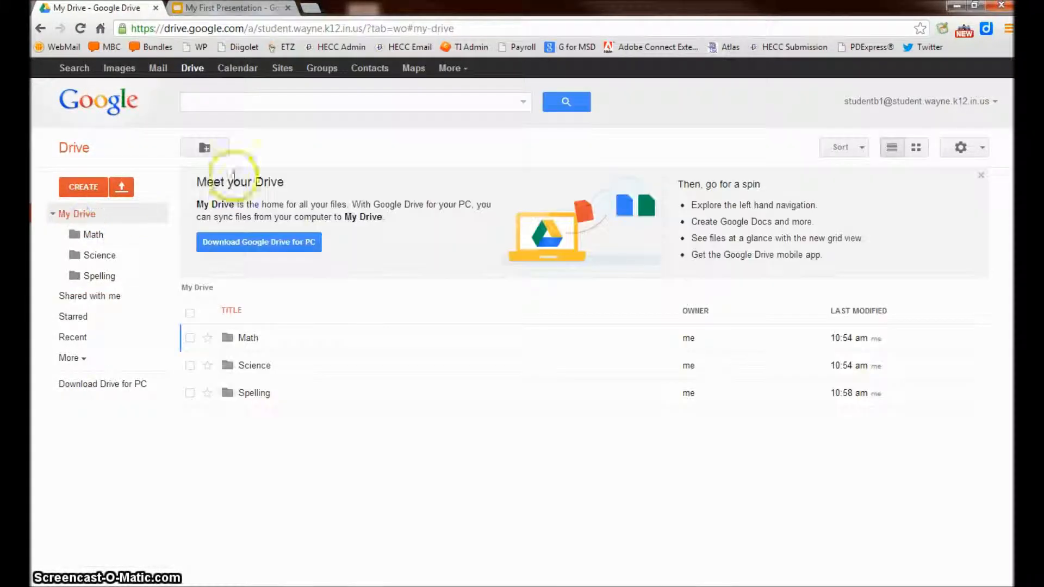
# Step: Search Drive for 'document', open This is my First Document, and return to the Drive tab
pyautogui.click(278, 101)
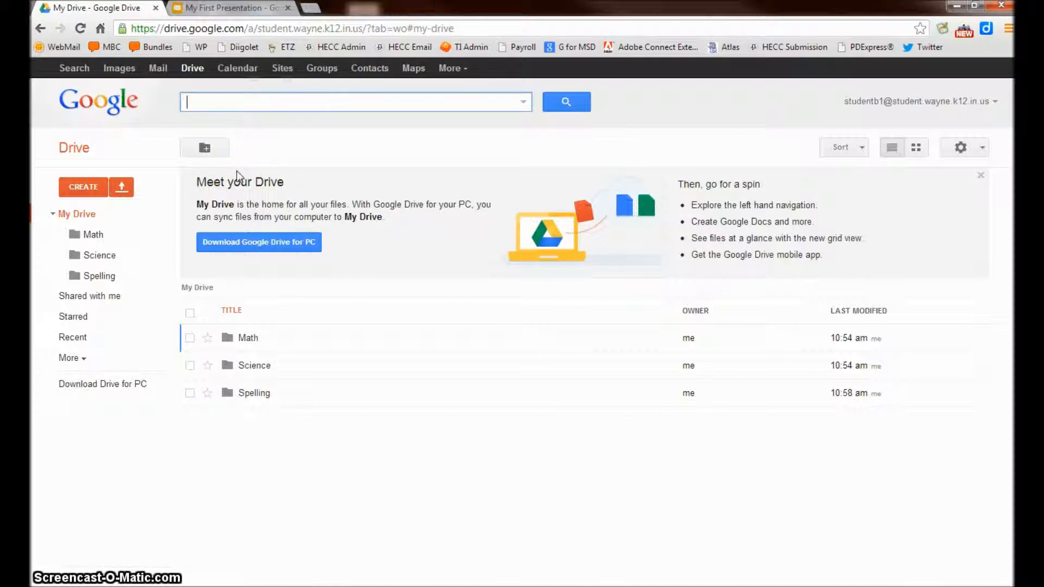
pyautogui.write('document')
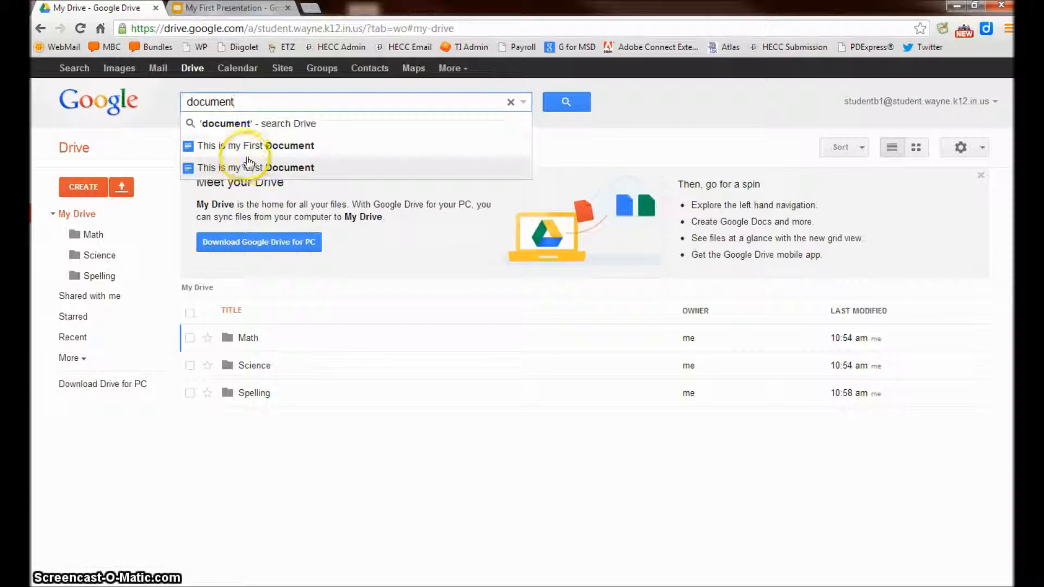
pyautogui.click(282, 147)
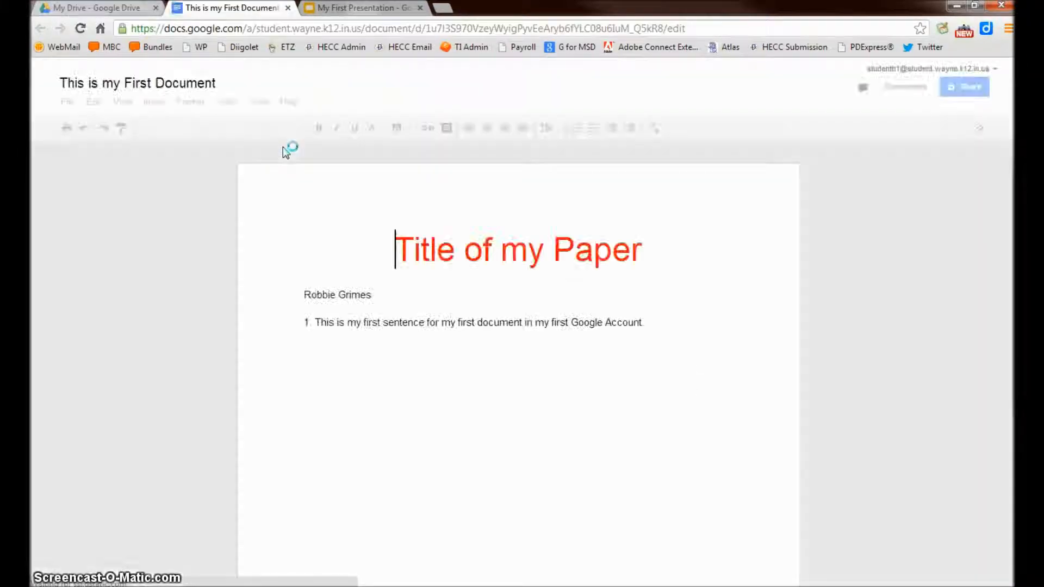
pyautogui.click(101, 9)
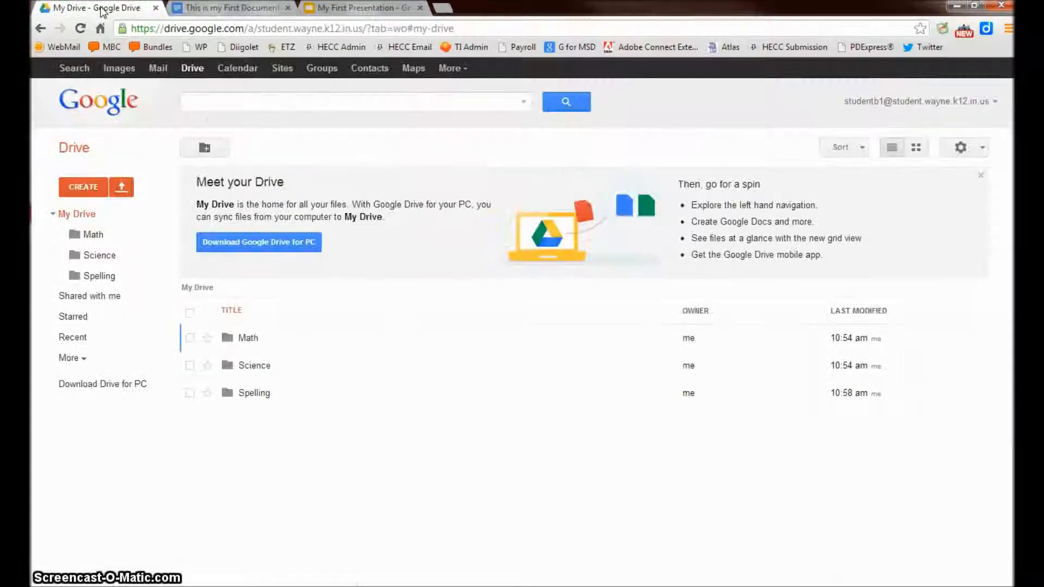